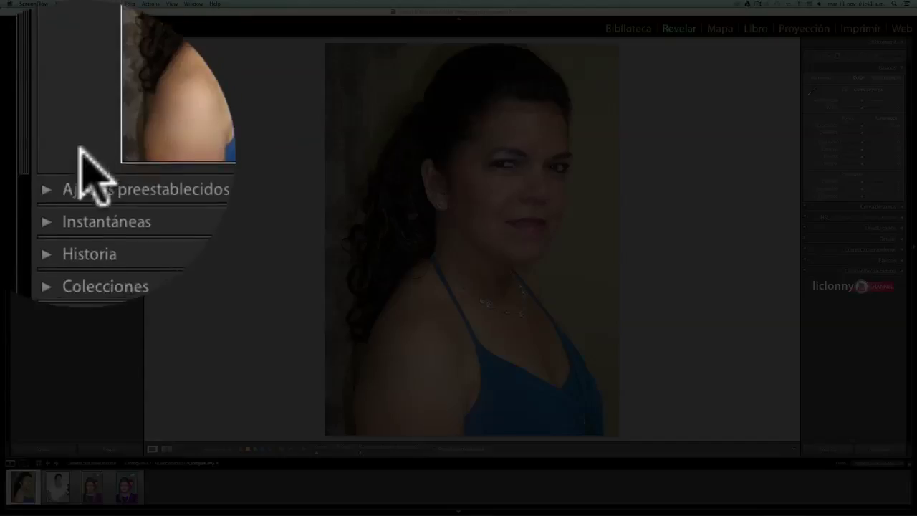
Expand the Presets panel, collapse Lightroom B&W, and expand then collapse the B & W folder.
left_click(47, 152)
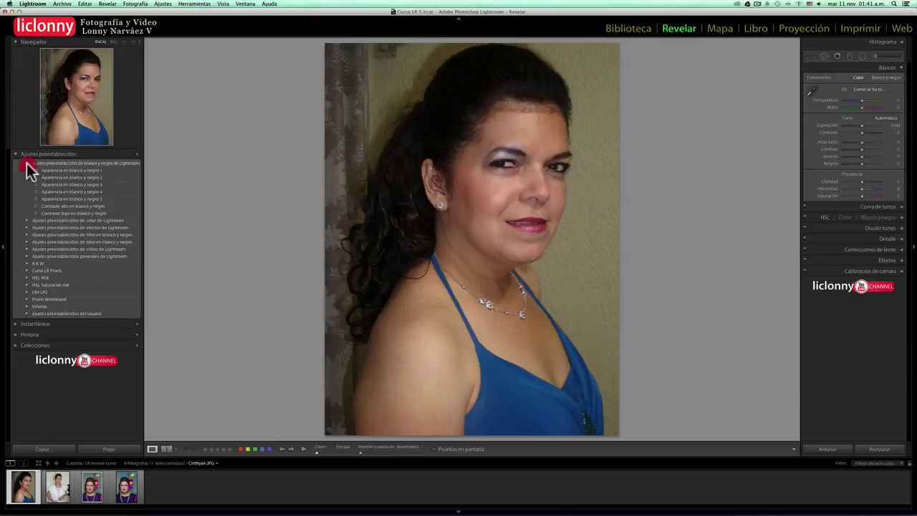
left_click(28, 164)
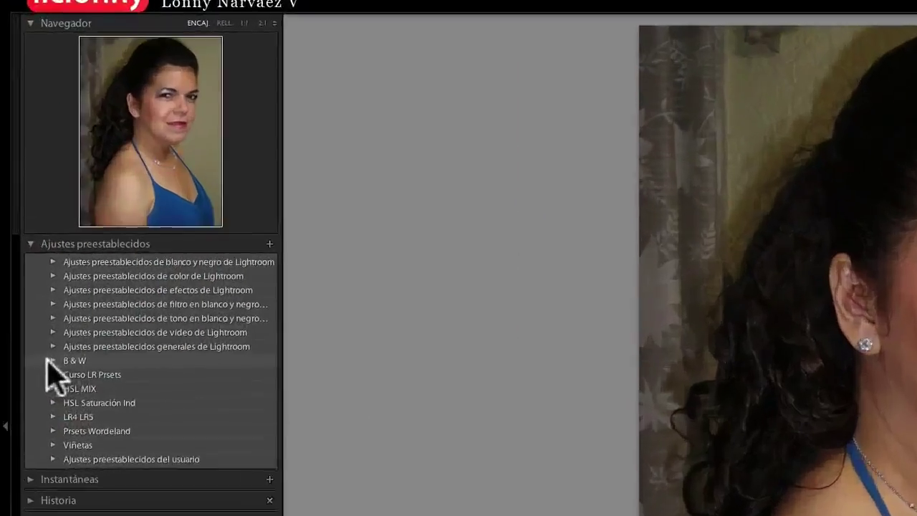
left_click(25, 214)
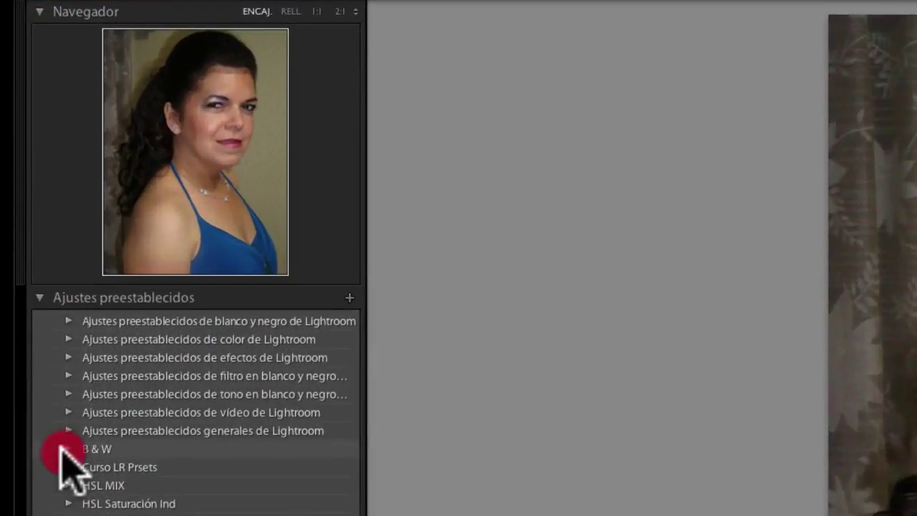
left_click(62, 449)
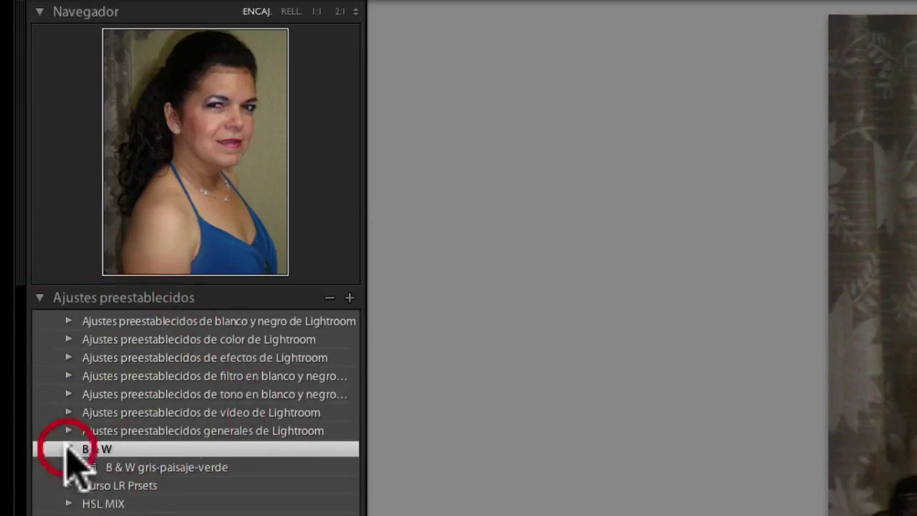
left_click(61, 448)
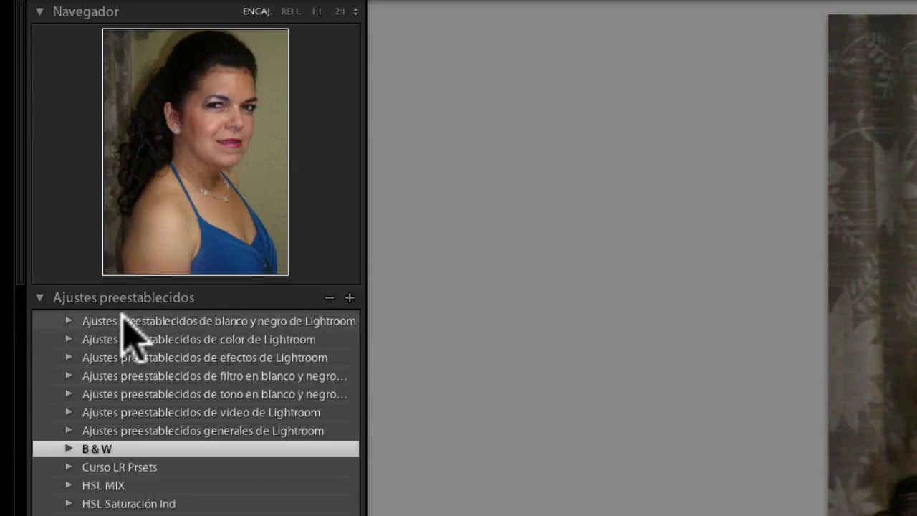
Apply the Lightroom B&W preset Apariencia en blanco y negro 5 to the blue-dress portrait.
left_click(70, 321)
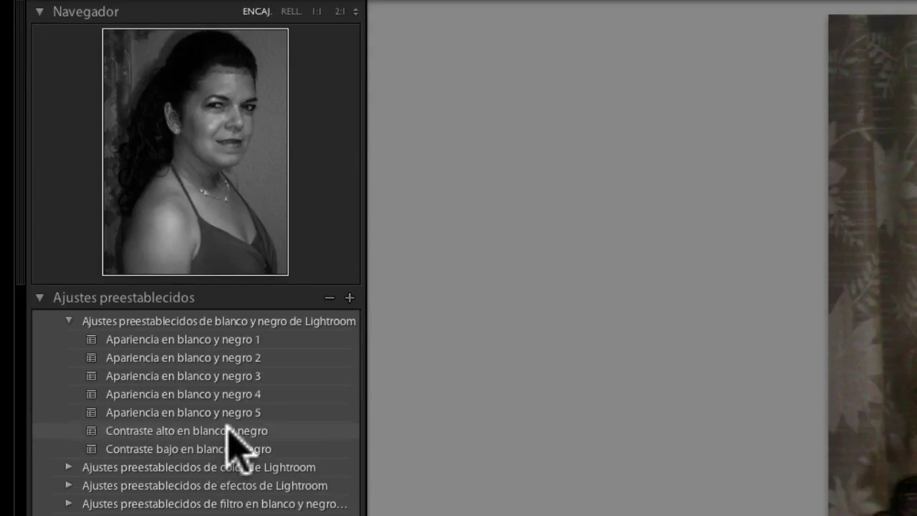
left_click(68, 467)
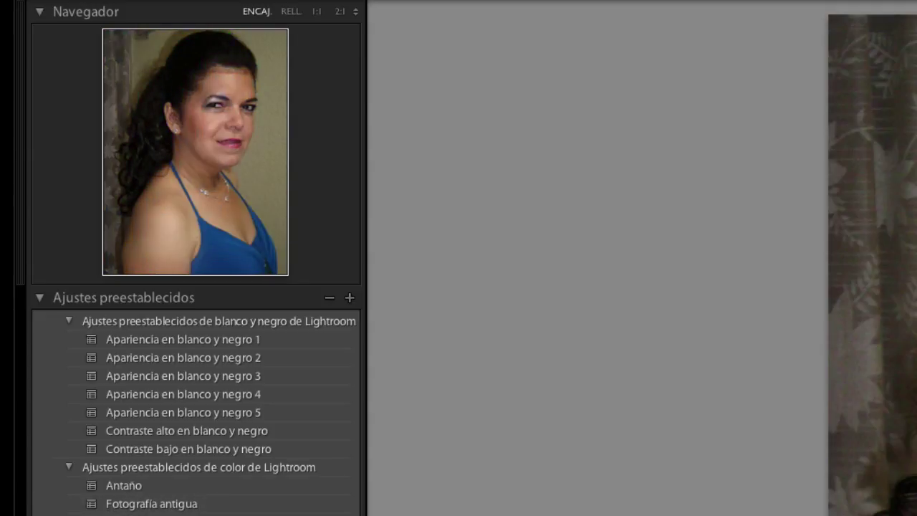
left_click(69, 469)
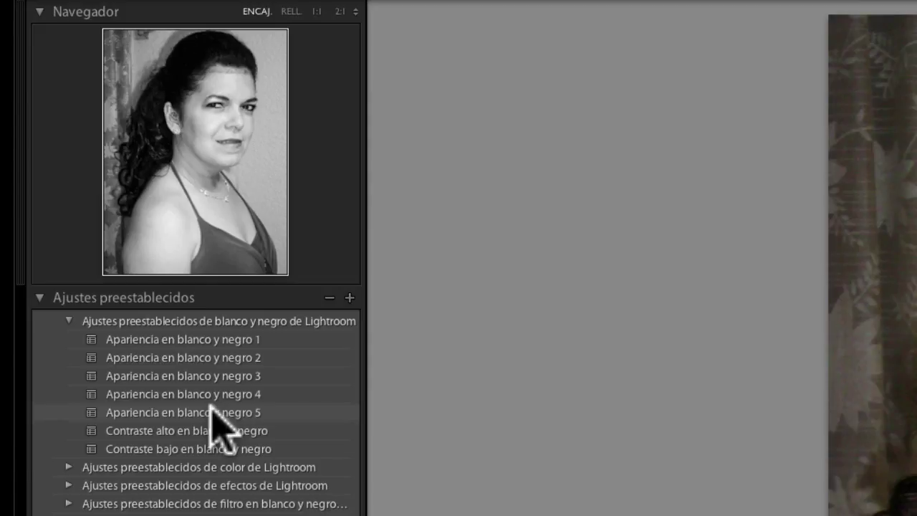
left_click(212, 414)
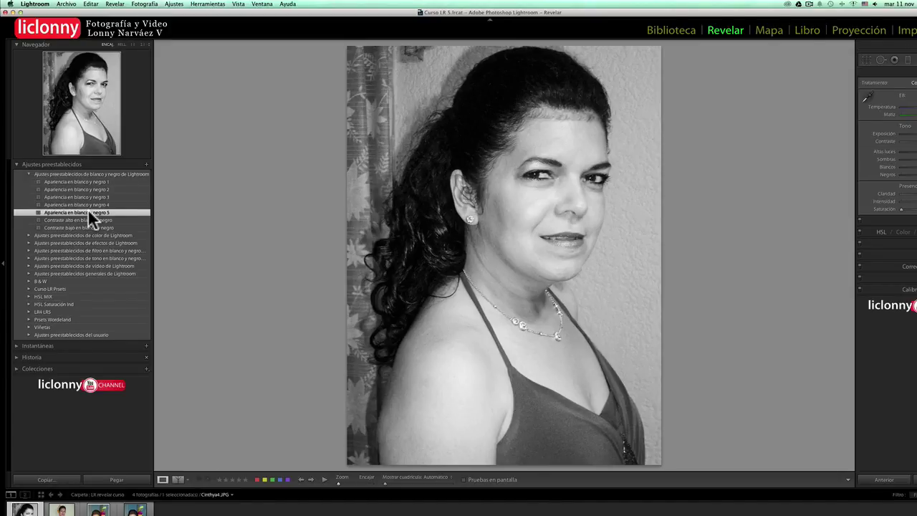
Select the Cinthya3.JPG white-dress portrait from the filmstrip, keeping it in colour.
left_click(71, 509)
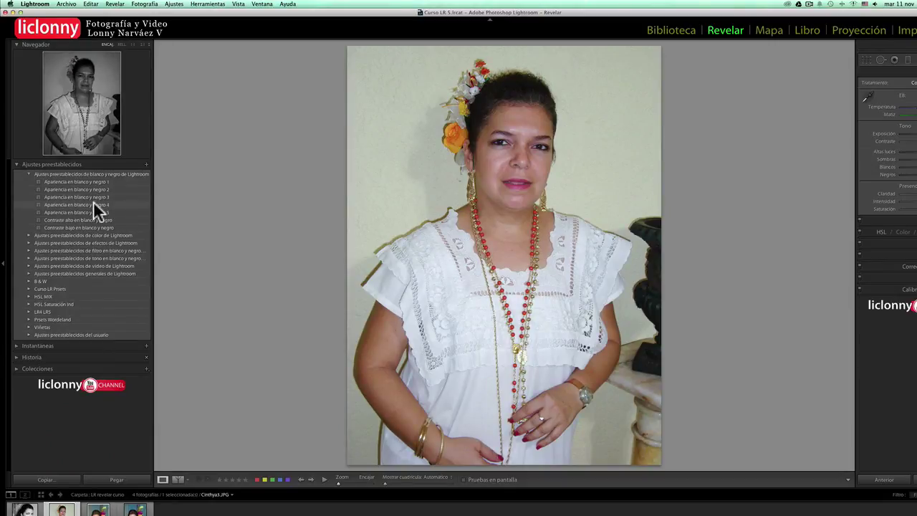
left_click(94, 210)
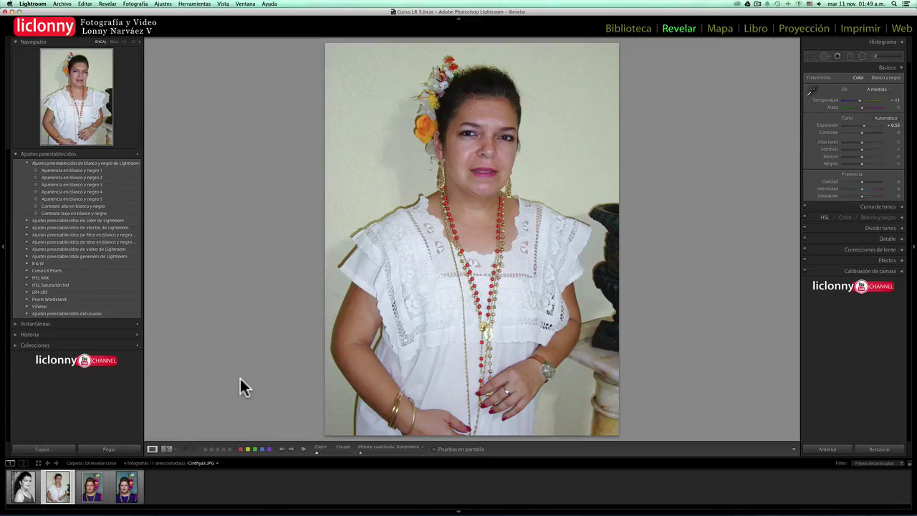
Go back to Cinthya4 and undo its black-and-white preset with Ctrl+Z.
left_click(32, 486)
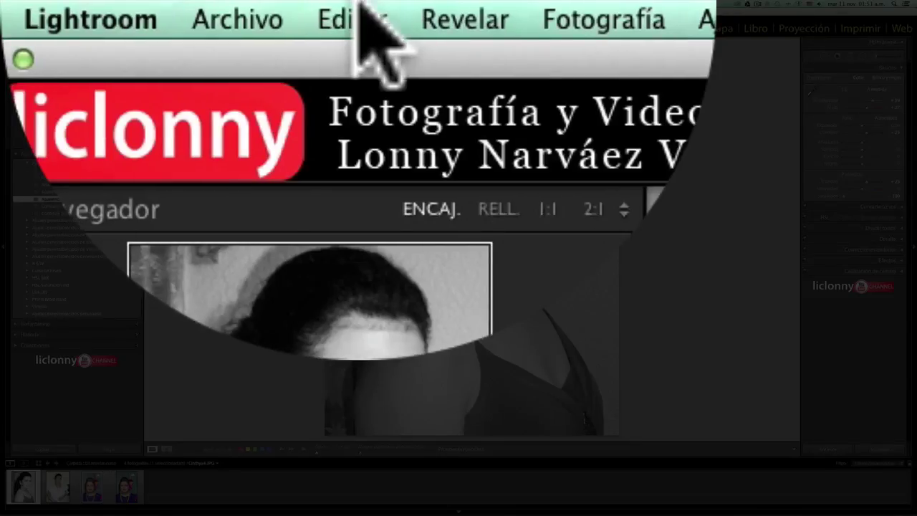
left_click(358, 14)
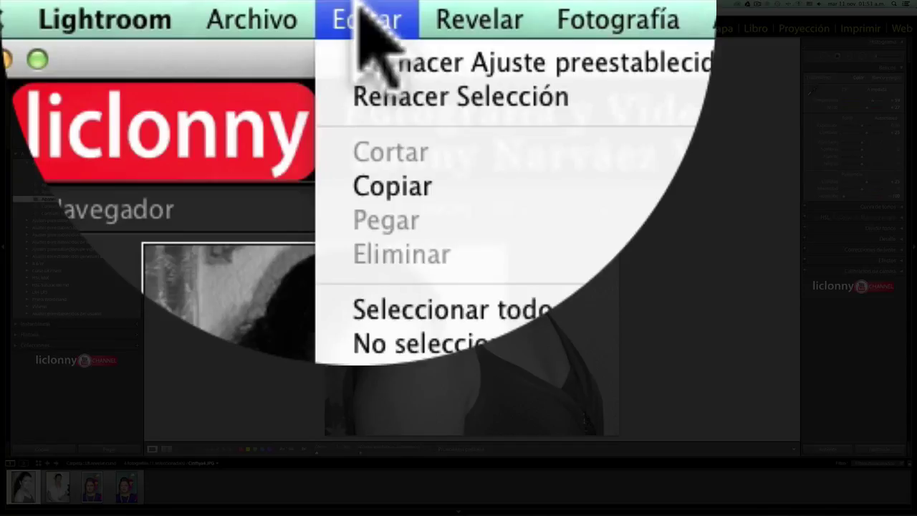
left_click(359, 13)
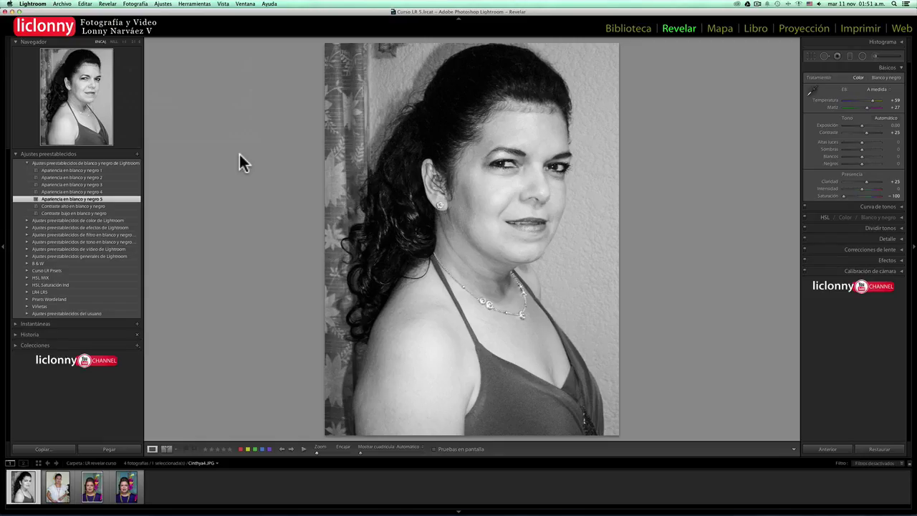
key("ctrl+z")
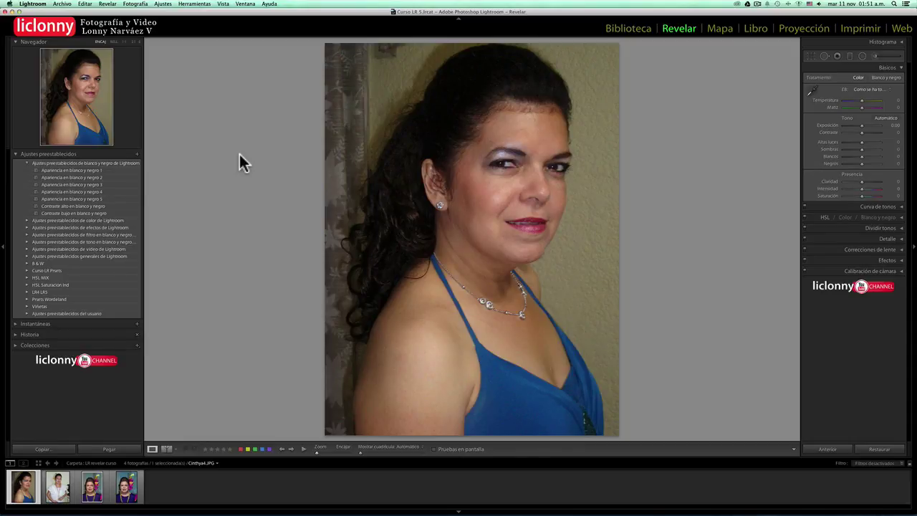
Reapply Apariencia en blanco y negro 5 and show the Before/After split view.
left_click(72, 199)
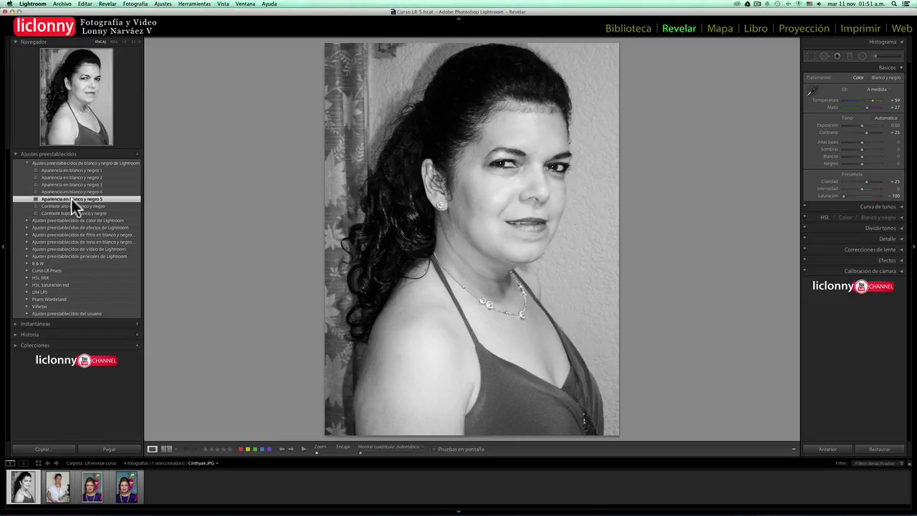
key("shift+y")
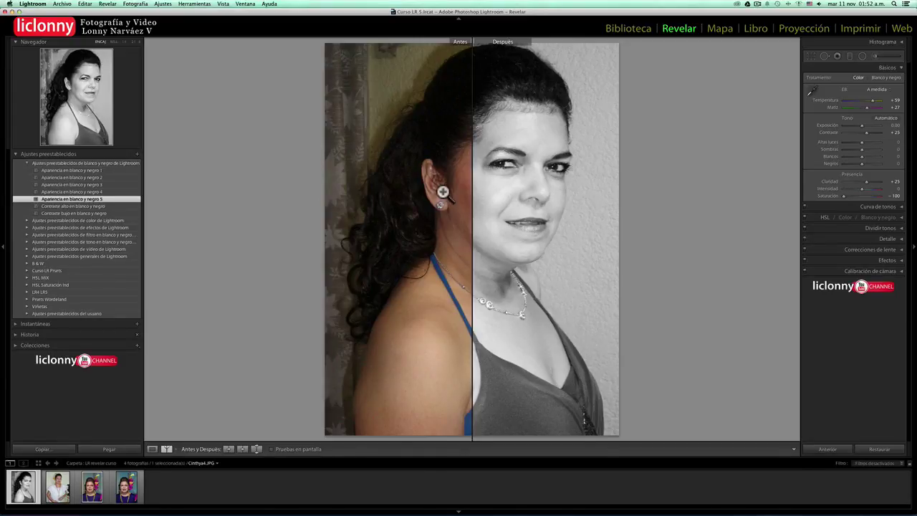
Zoom in and pan over the face and ear, then return to a single Fit view.
left_click(442, 192)
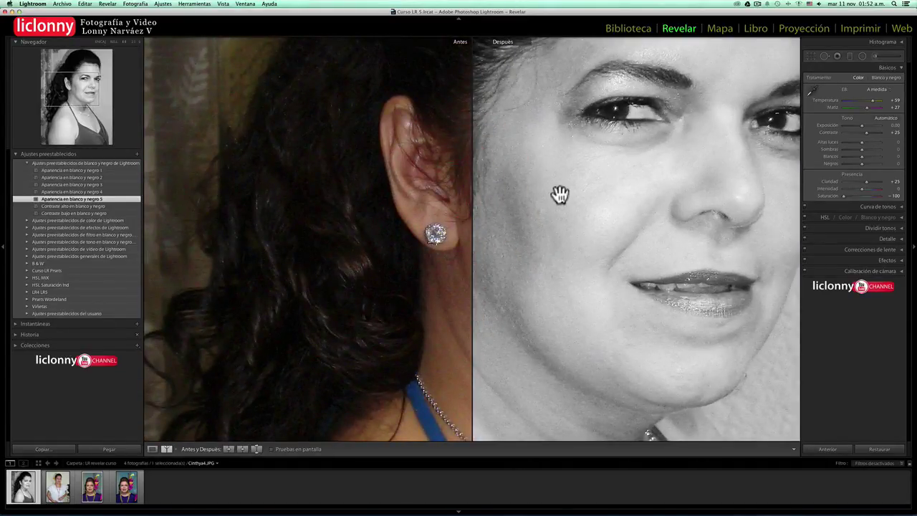
left_click_drag(556, 195, 375, 198)
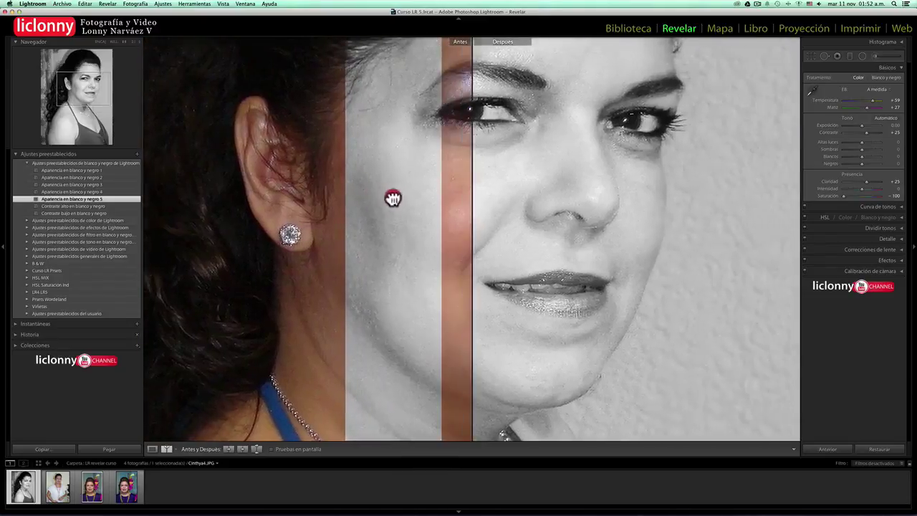
mouse_move(389, 197)
left_mouse_down()
mouse_move(285, 195)
mouse_move(288, 320)
left_mouse_up()
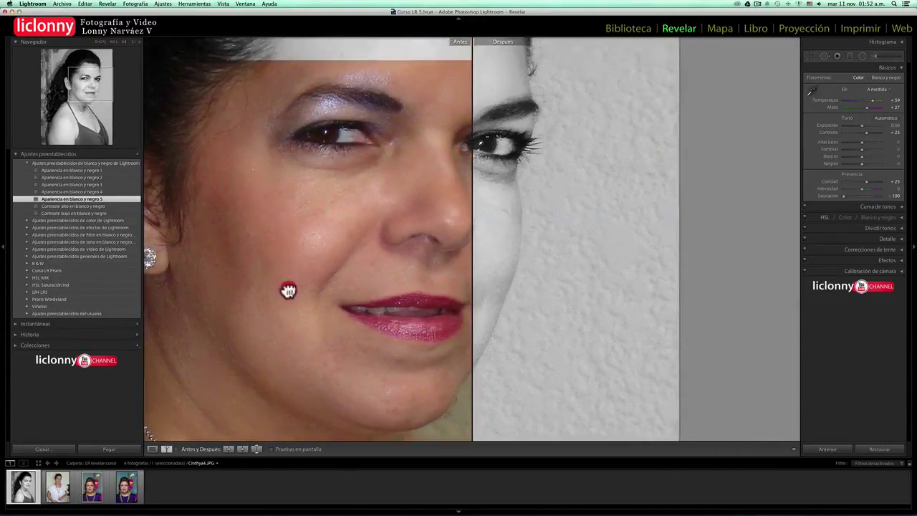
mouse_move(293, 262)
left_mouse_down()
mouse_move(490, 261)
mouse_move(374, 253)
left_mouse_up()
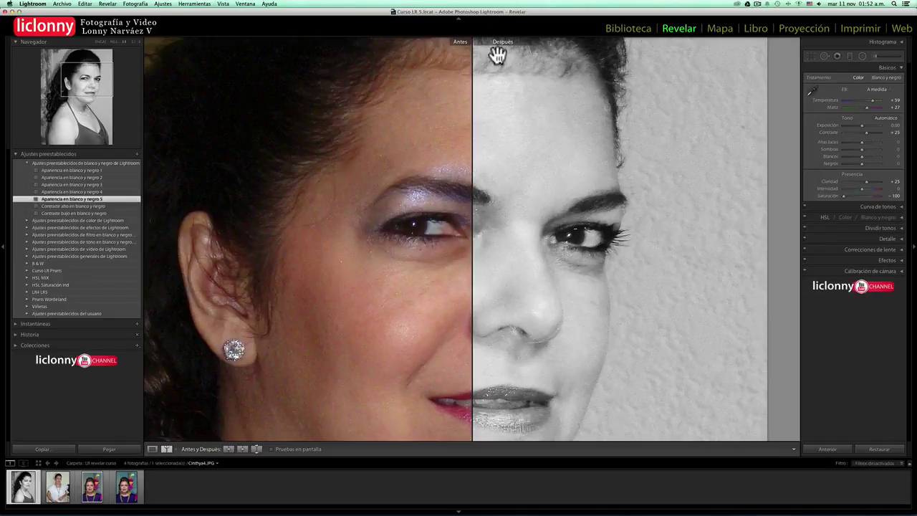
key("y")
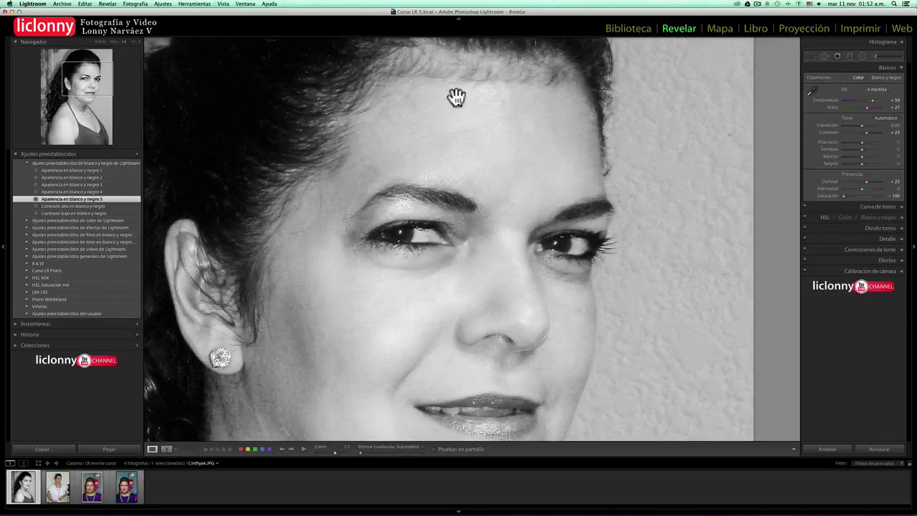
left_click(458, 99)
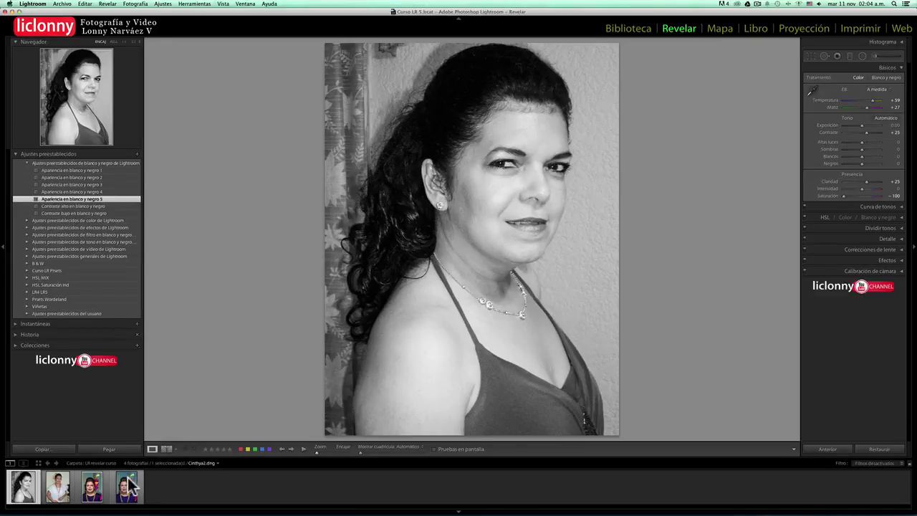
Open cinthya1.tif in Before/After view and inspect the eyes, eyebrows and nose at 1:1.
left_click(92, 487)
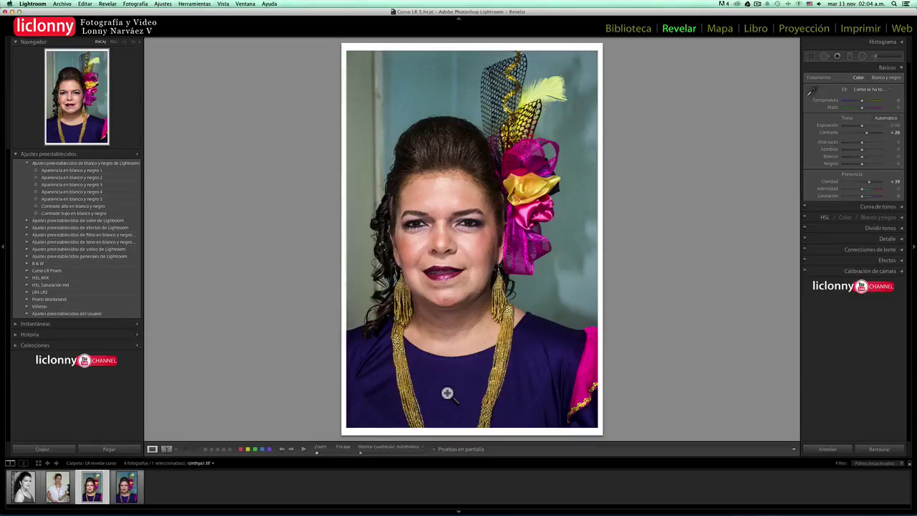
key("y")
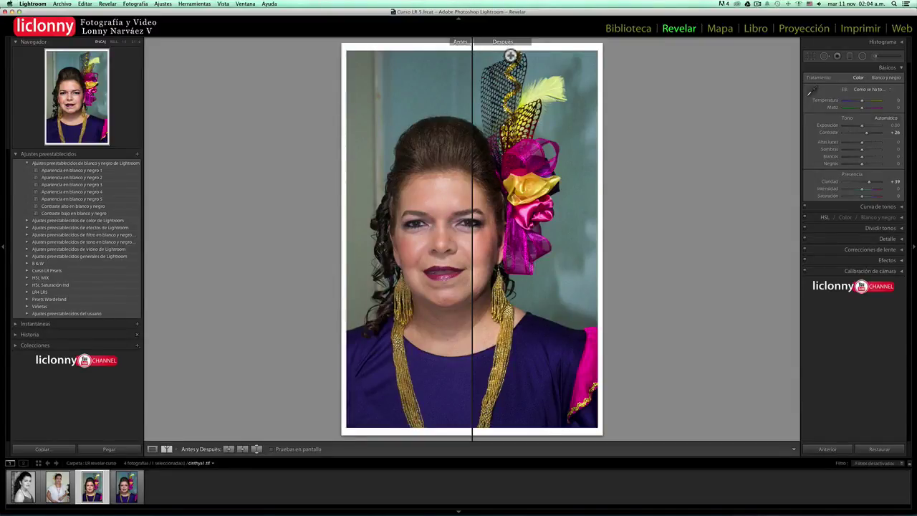
left_click(487, 135)
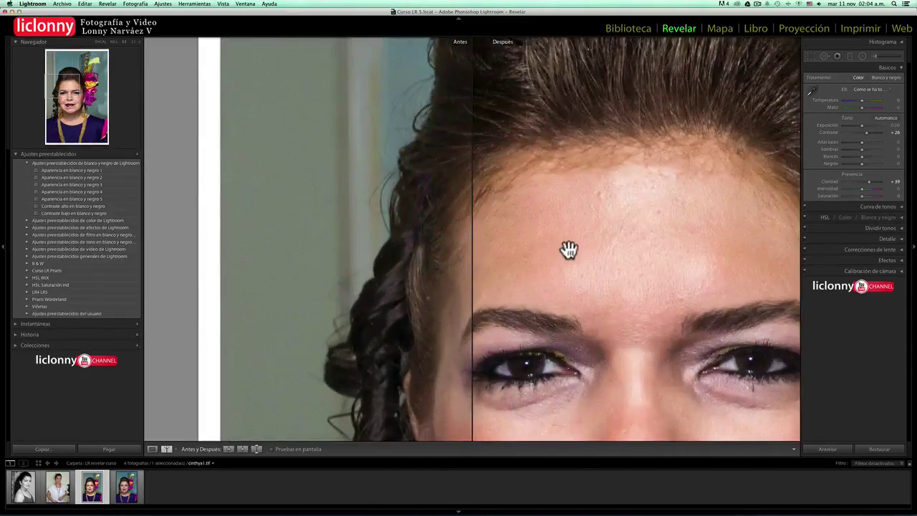
mouse_move(574, 250)
left_mouse_down()
mouse_move(426, 179)
mouse_move(409, 185)
left_mouse_up()
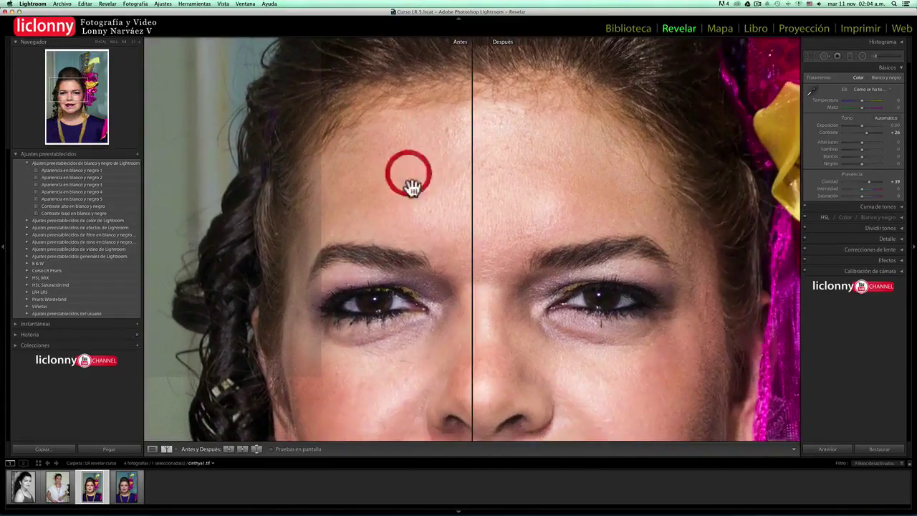
left_click_drag(479, 259, 466, 221)
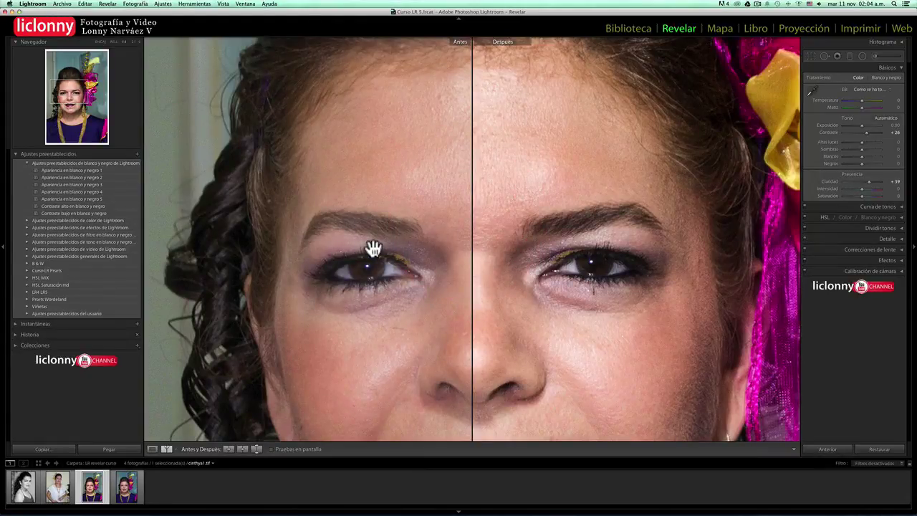
left_click_drag(535, 268, 533, 201)
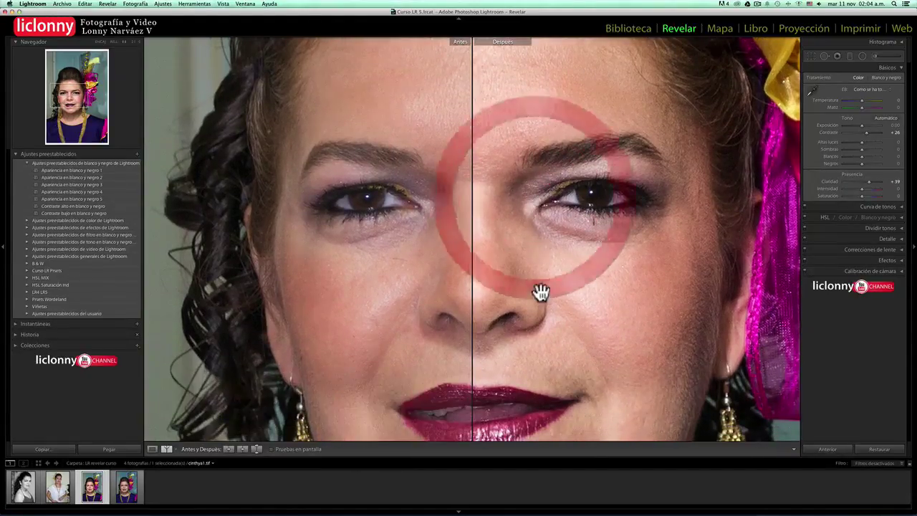
left_click_drag(541, 291, 542, 248)
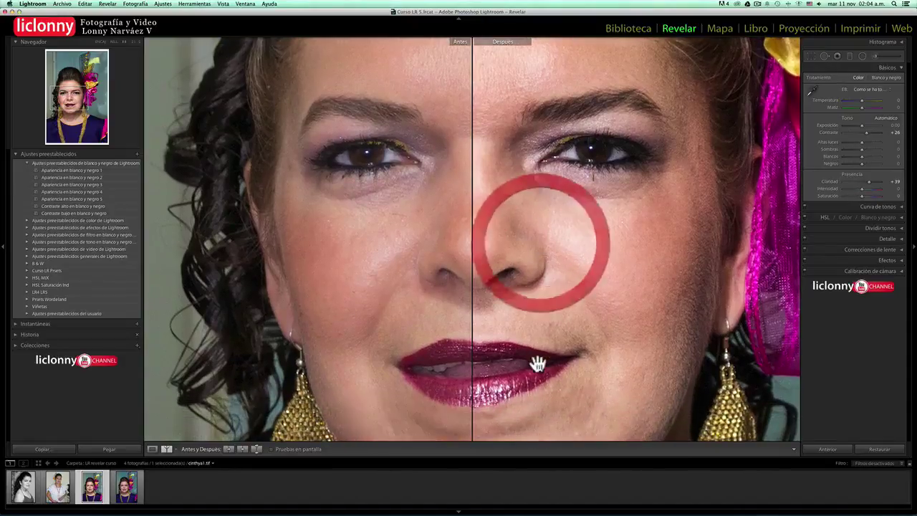
Pan the close-up from the lips down to the neckline, then zoom back to Fit.
mouse_move(556, 365)
left_mouse_down()
mouse_move(595, 342)
mouse_move(590, 327)
left_mouse_up()
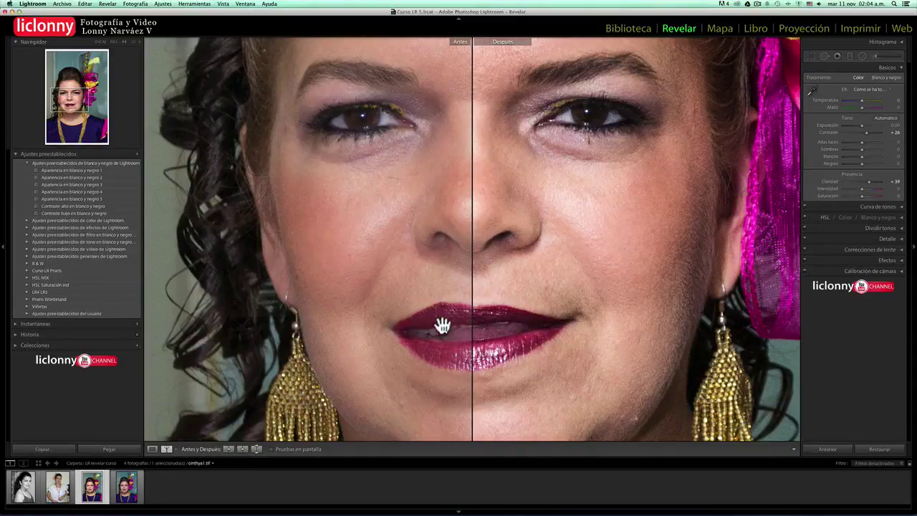
left_click_drag(500, 399, 501, 277)
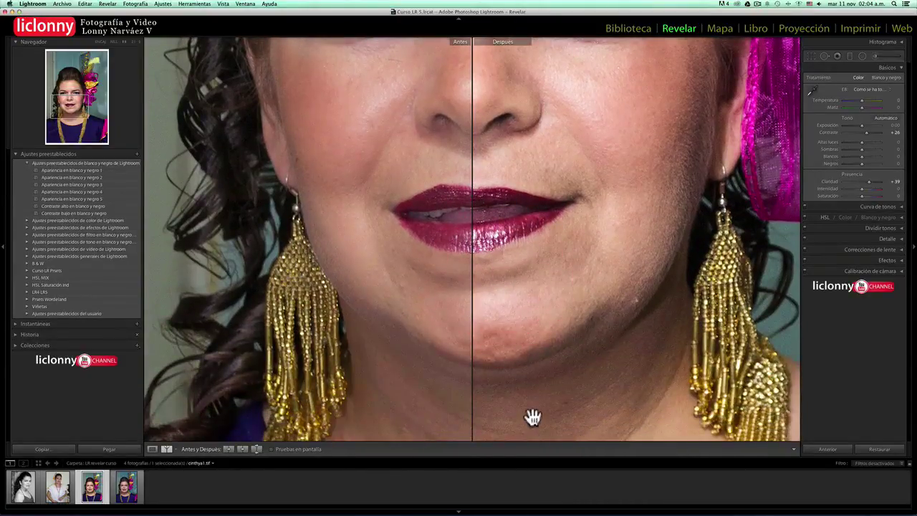
left_click_drag(528, 416, 533, 315)
left_click_drag(522, 373, 522, 235)
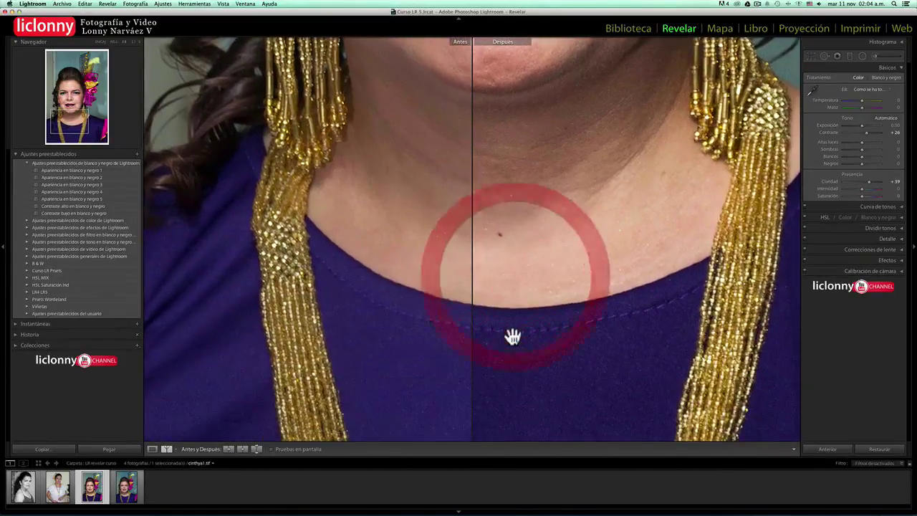
left_click_drag(514, 336, 518, 268)
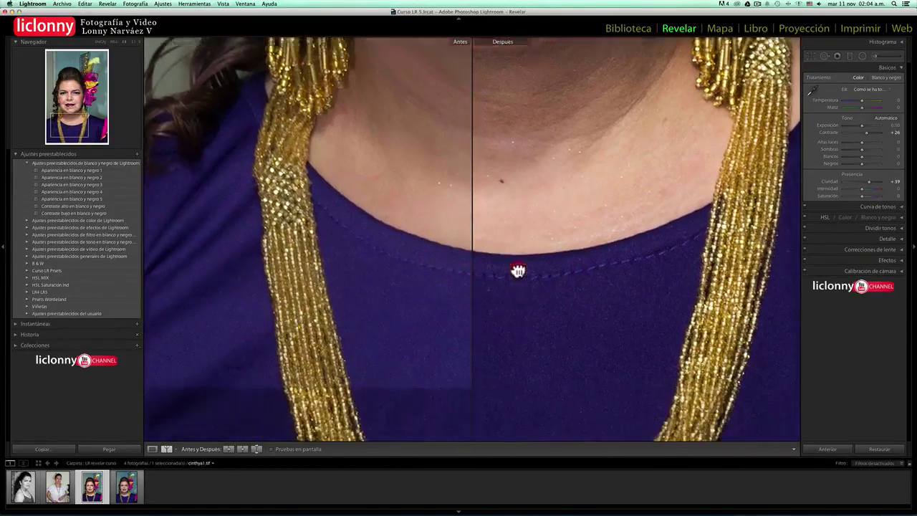
left_click_drag(518, 318, 514, 245)
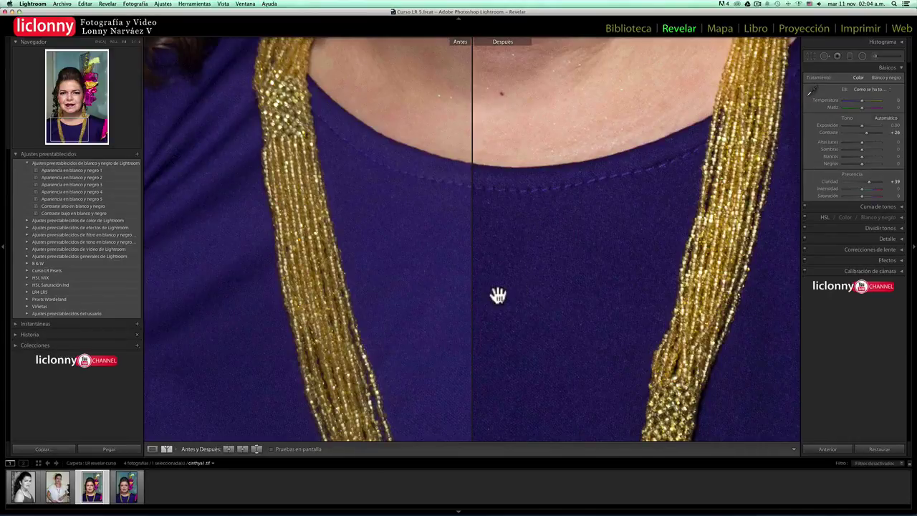
left_click(498, 295)
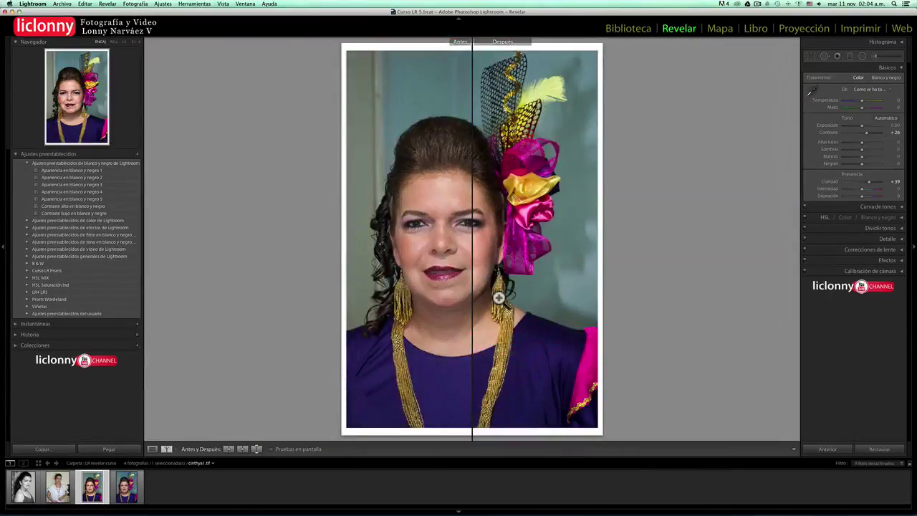
Close the Before/After split to show the edited portrait alone in a single view.
key("y")
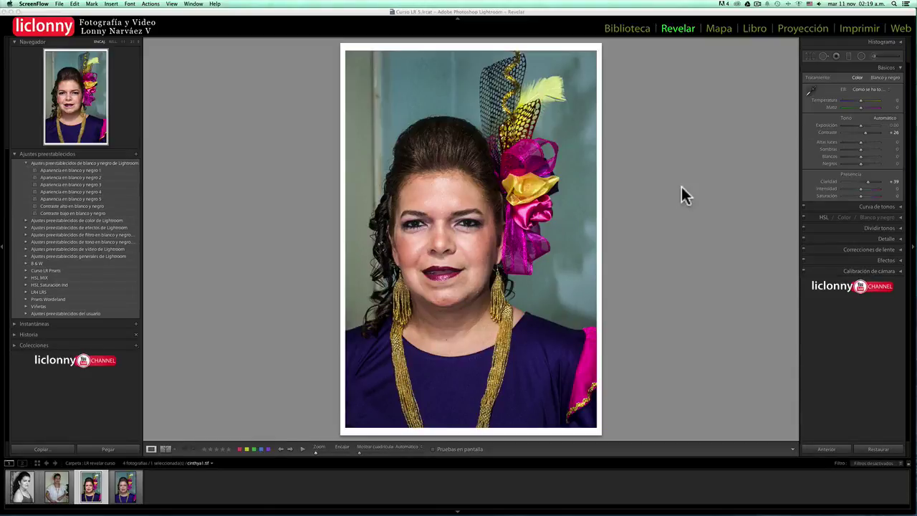
Select Cinthya2.dng and expand the Histogram panel to reveal process version 2010.
left_click(134, 492)
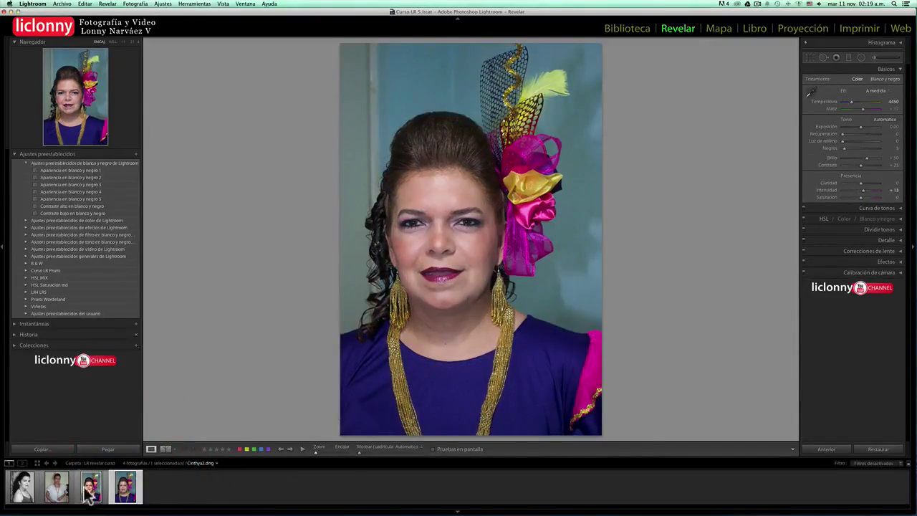
left_click(93, 488)
left_click(125, 487)
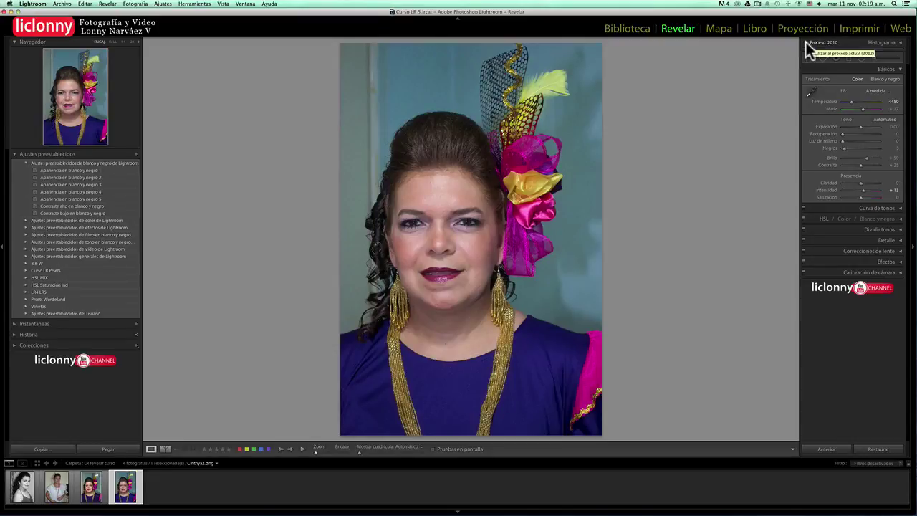
left_click(900, 43)
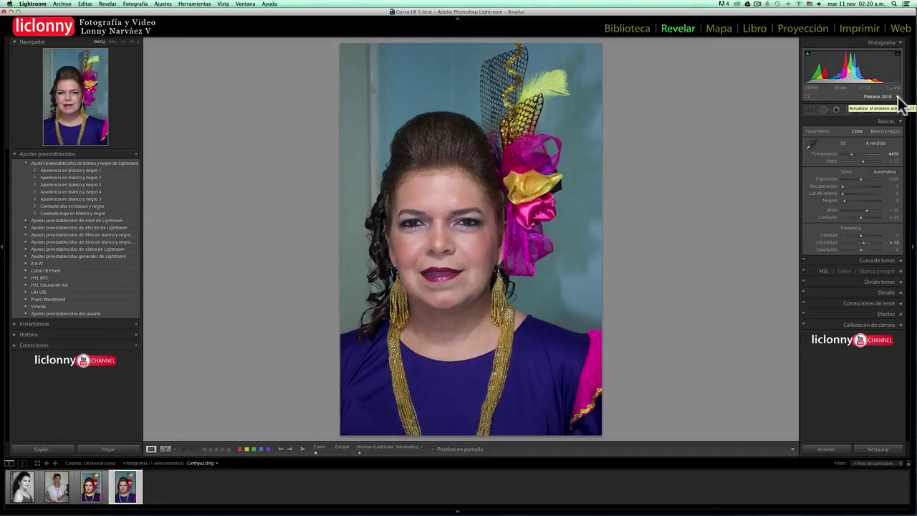
left_click(899, 98)
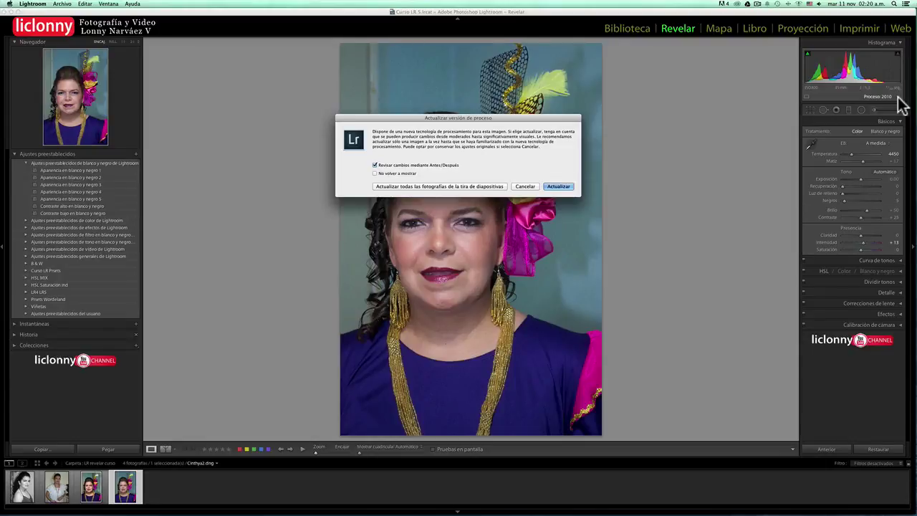
left_click(526, 187)
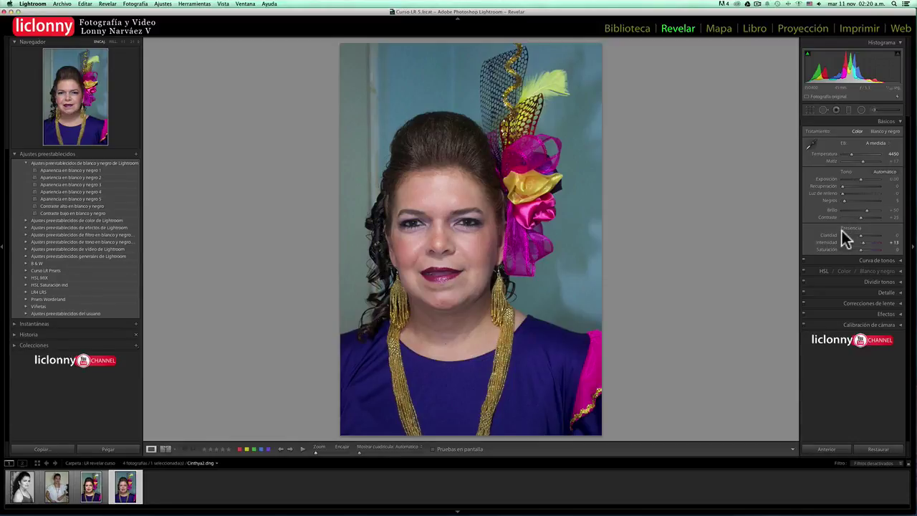
left_click(92, 487)
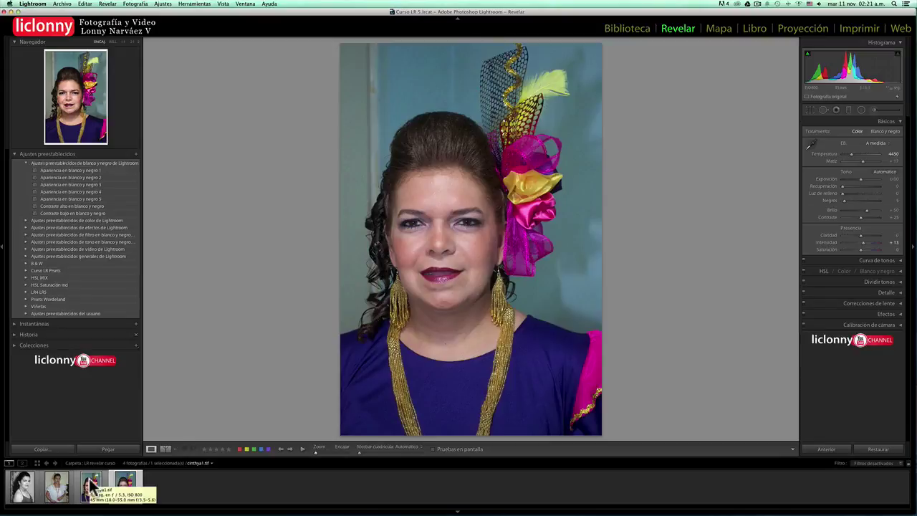
left_click(92, 486)
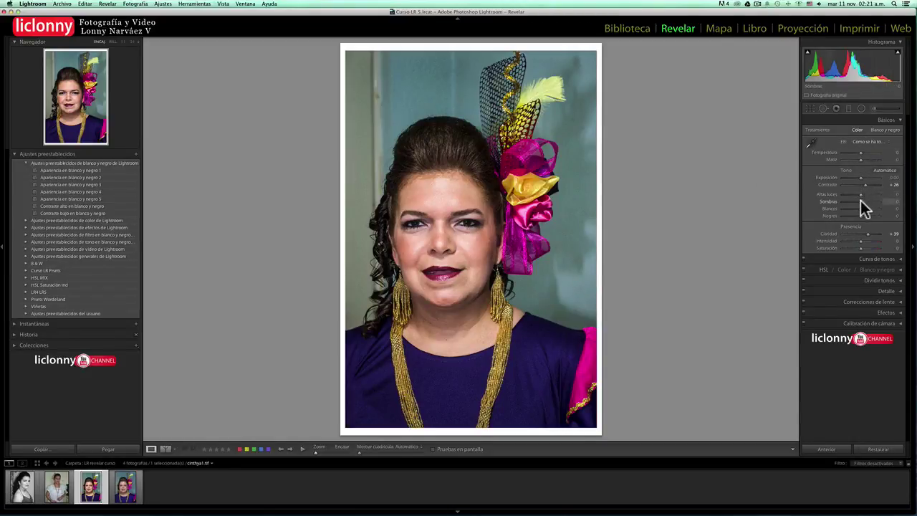
left_click(134, 489)
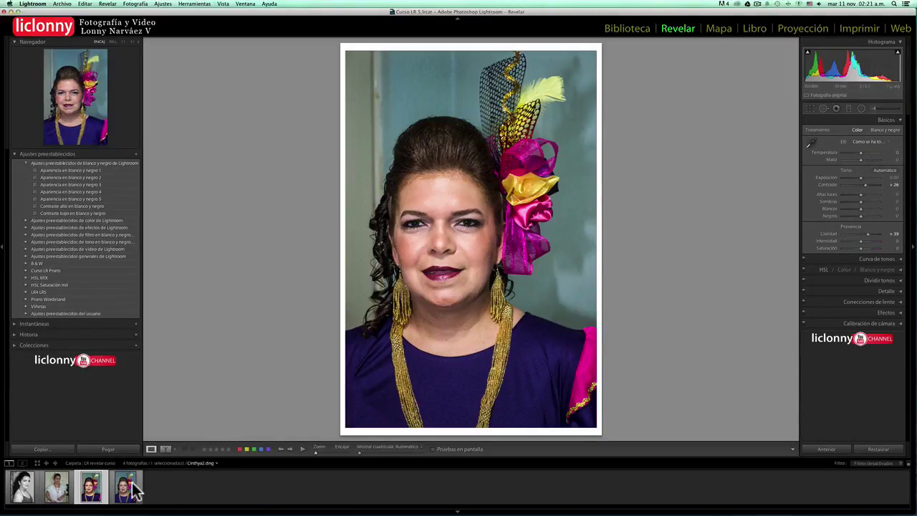
left_click(134, 490)
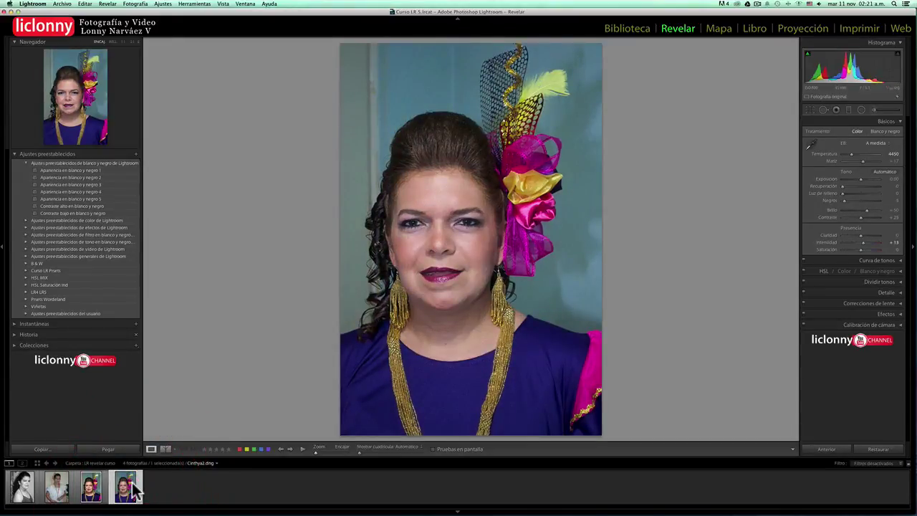
left_click(91, 487)
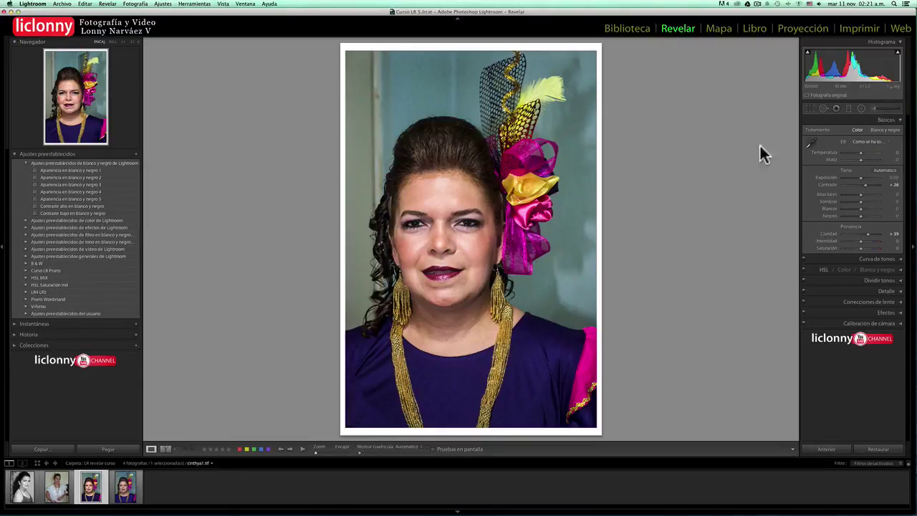
left_click(129, 488)
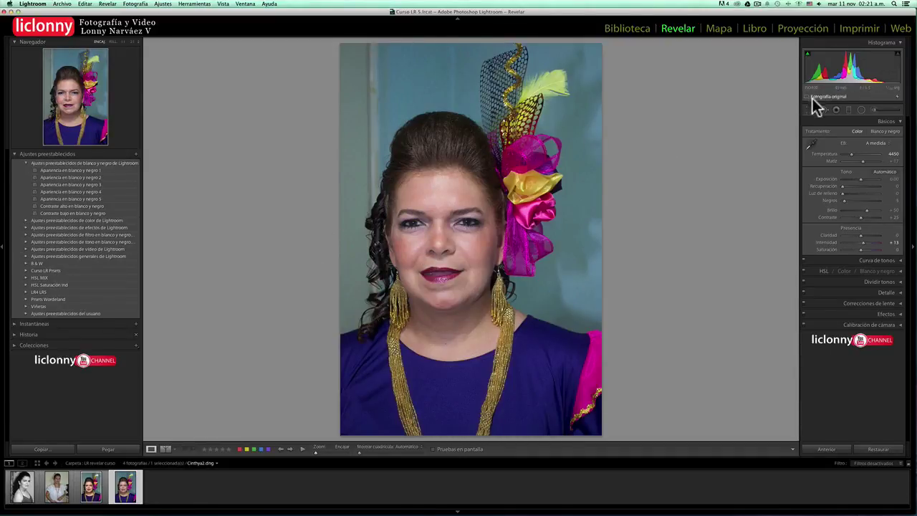
Update Cinthya2.dng from process 2010 to 2012 with Before/After review enabled.
left_click(899, 97)
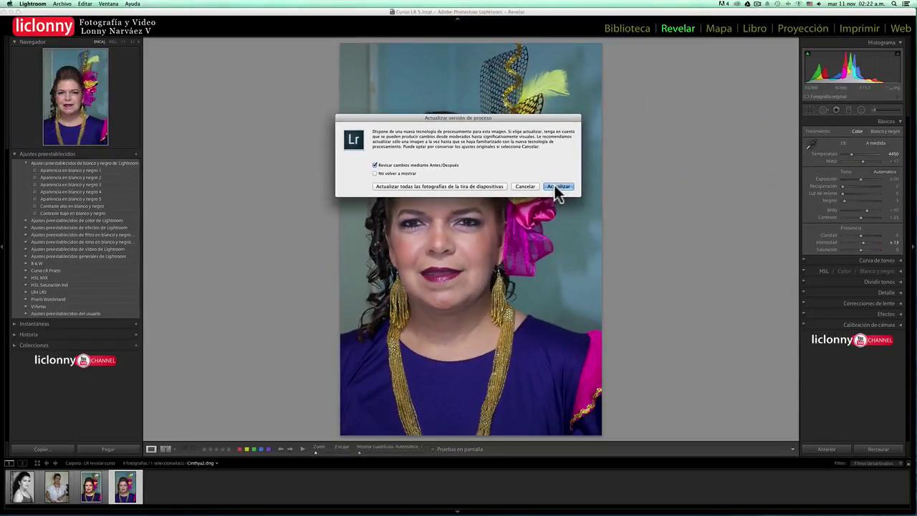
mouse_move(454, 115)
left_mouse_down()
mouse_move(720, 92)
mouse_move(668, 43)
left_mouse_up()
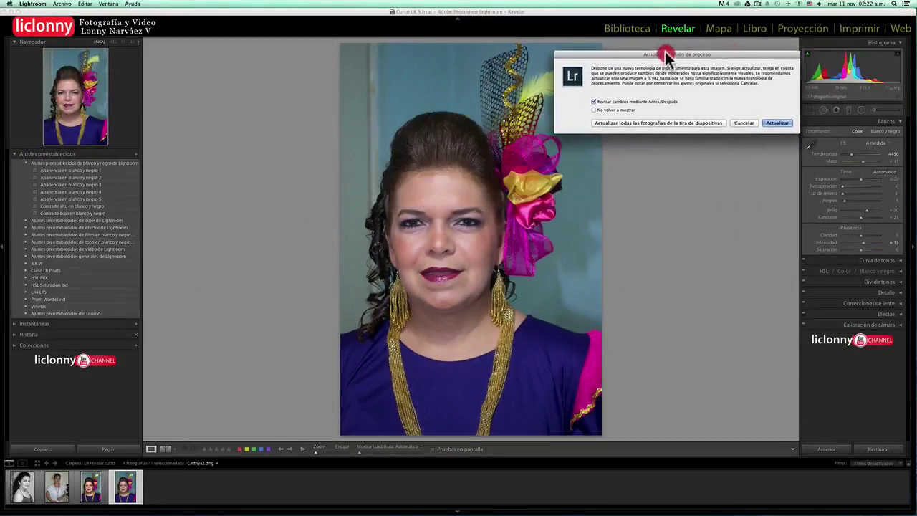
left_click(772, 115)
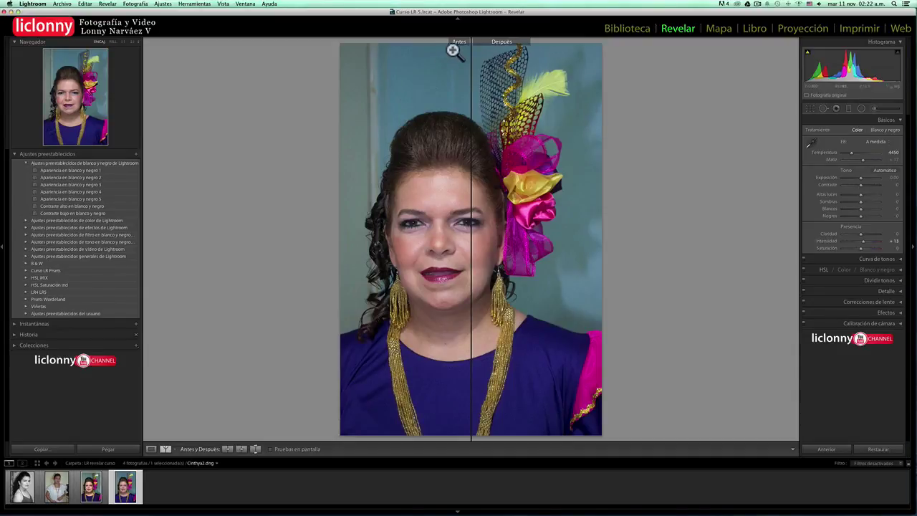
Check the eyes and nose at 1:1, then show Cinthya2.dng alone, fitted to the view.
left_click(485, 150)
left_click_drag(559, 246, 474, 85)
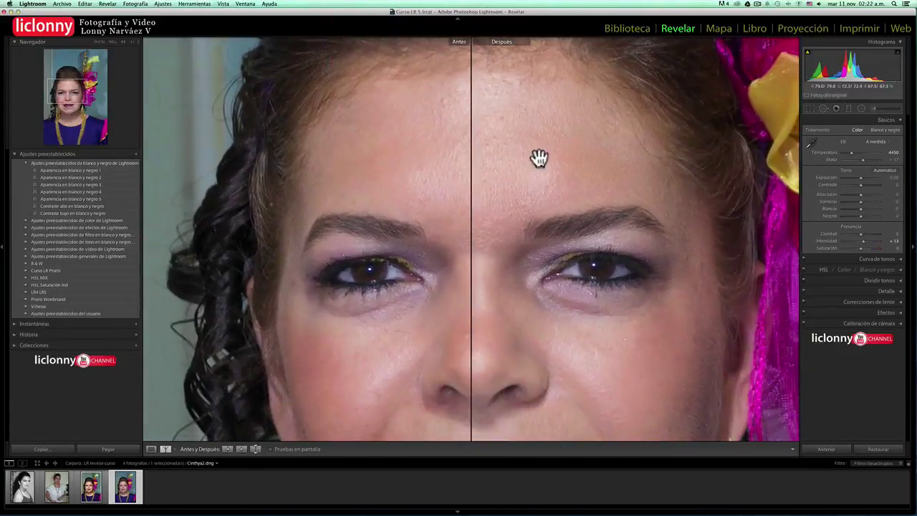
left_click_drag(539, 158, 526, 113)
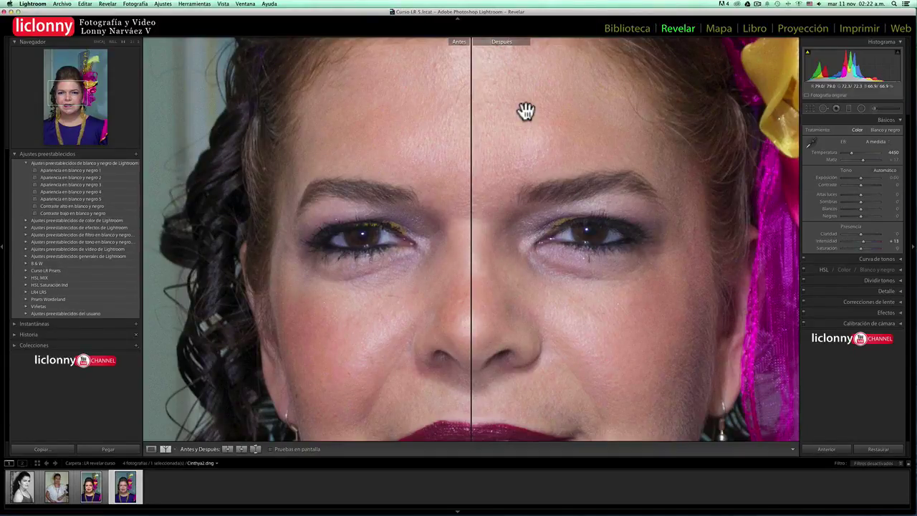
key("y")
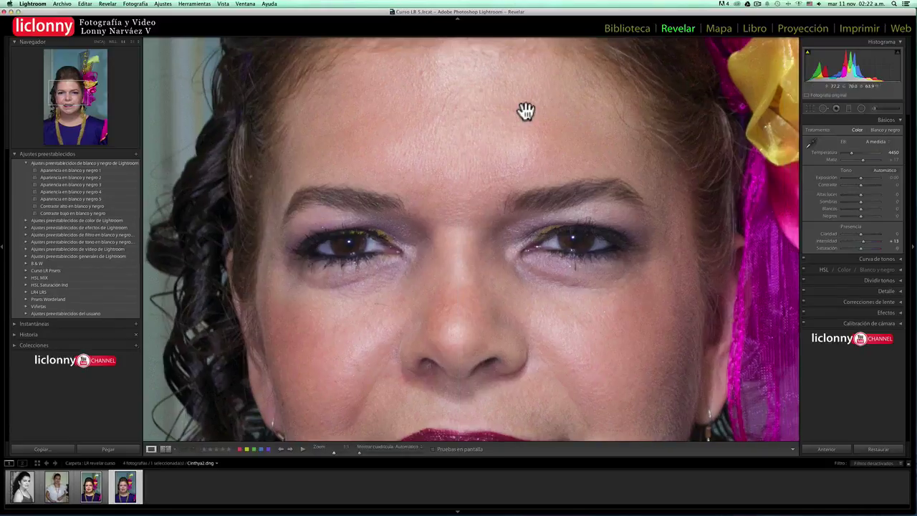
left_click(524, 138)
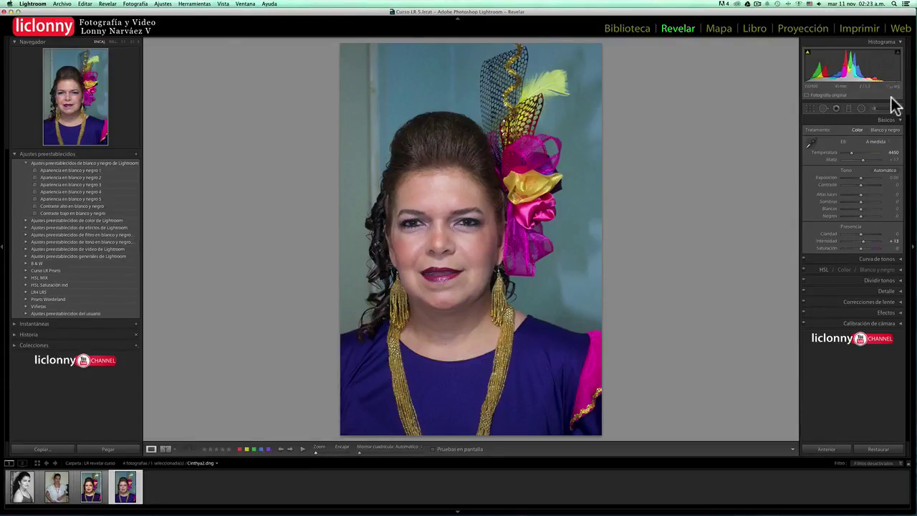
Undo and redo the update to process 2012 on Cinthya2.dng, then select Cinthya3.JPG.
left_click(87, 3)
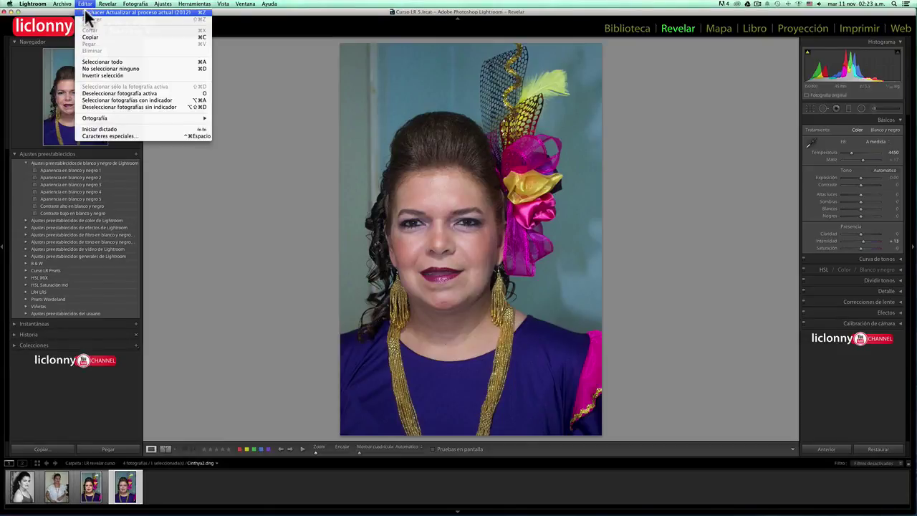
left_click(88, 13)
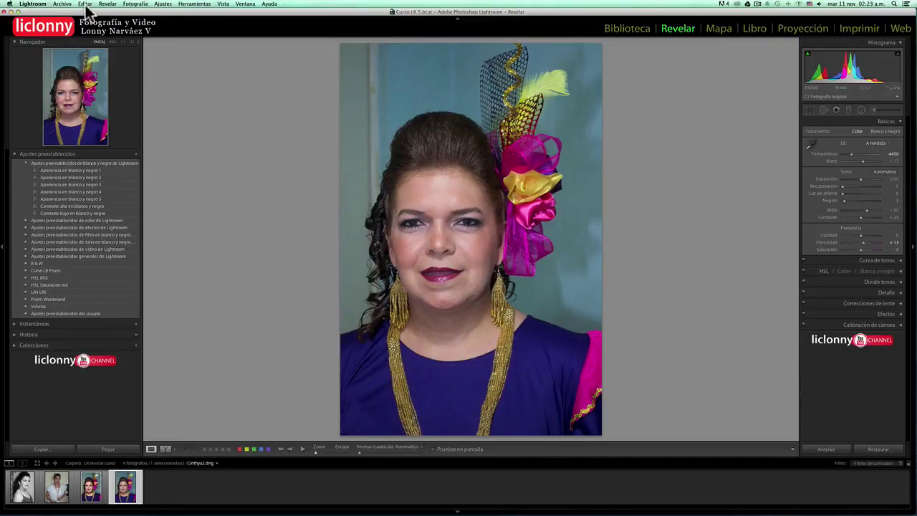
left_click(85, 4)
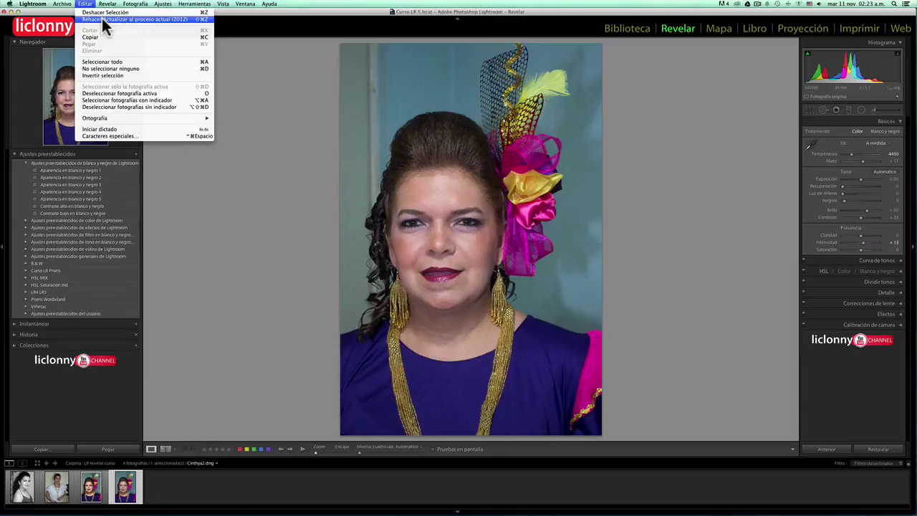
left_click(102, 18)
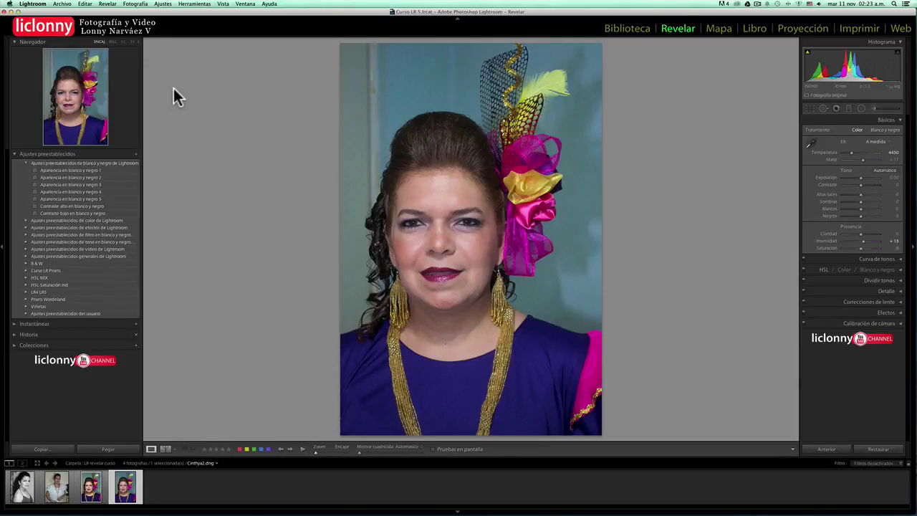
left_click(53, 478)
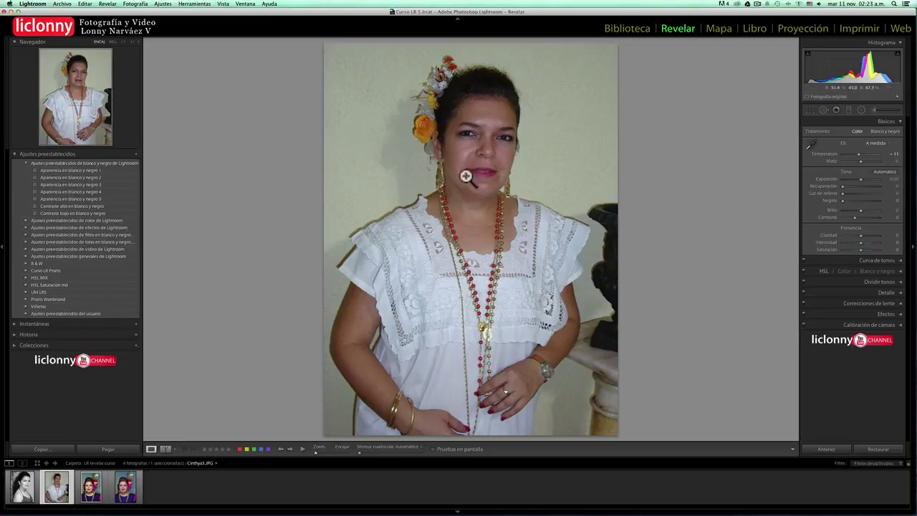
mouse_move(896, 96)
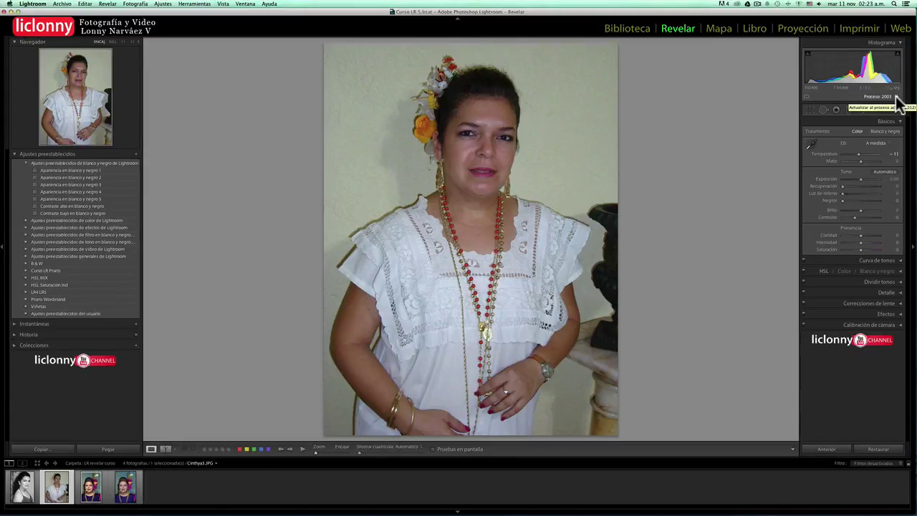
Update Cinthya3.JPG to process 2012, inspect the face at 1:1, then leave Before/After.
left_click(897, 97)
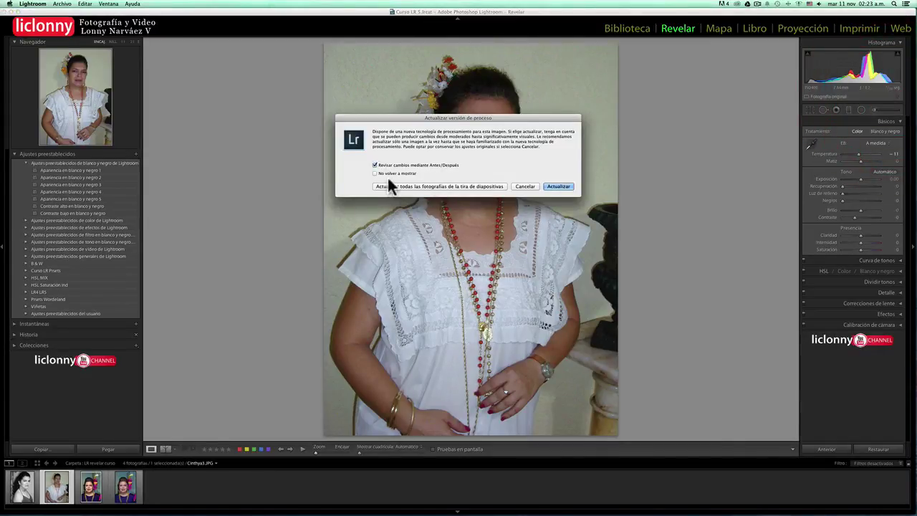
left_click(559, 188)
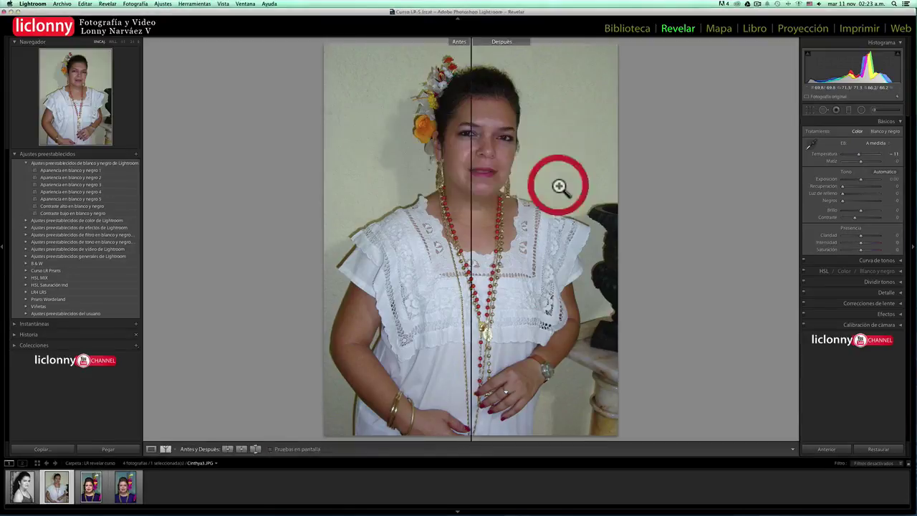
left_click(482, 188)
left_click(481, 190)
mouse_move(480, 189)
left_mouse_down()
mouse_move(427, 191)
mouse_move(442, 190)
mouse_move(444, 262)
mouse_move(435, 282)
left_mouse_up()
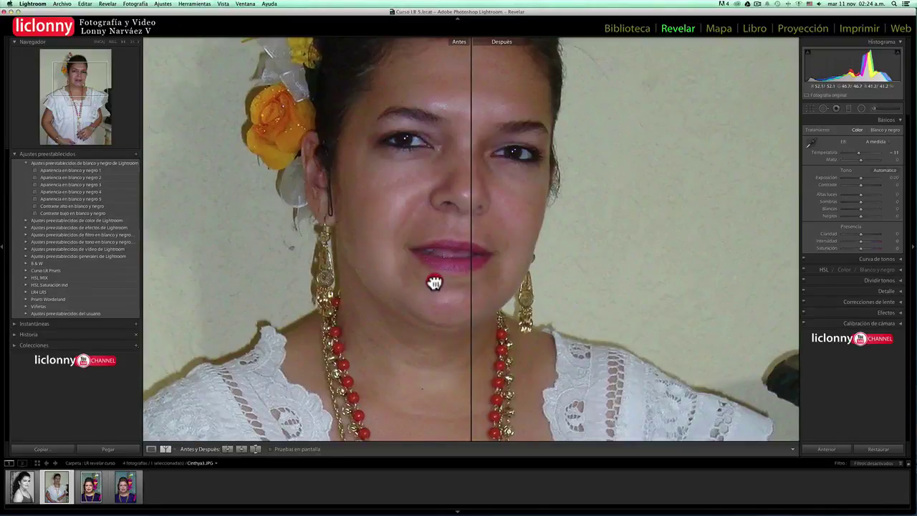
left_click(471, 222)
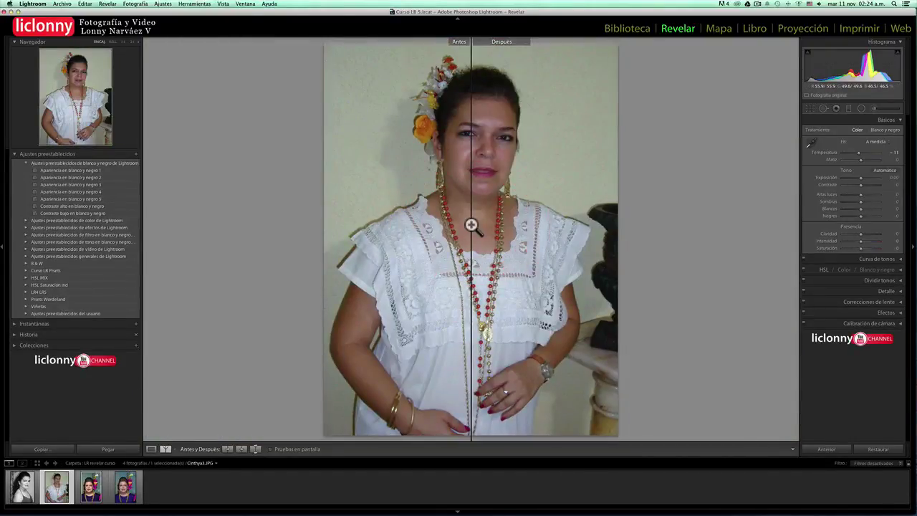
key("y")
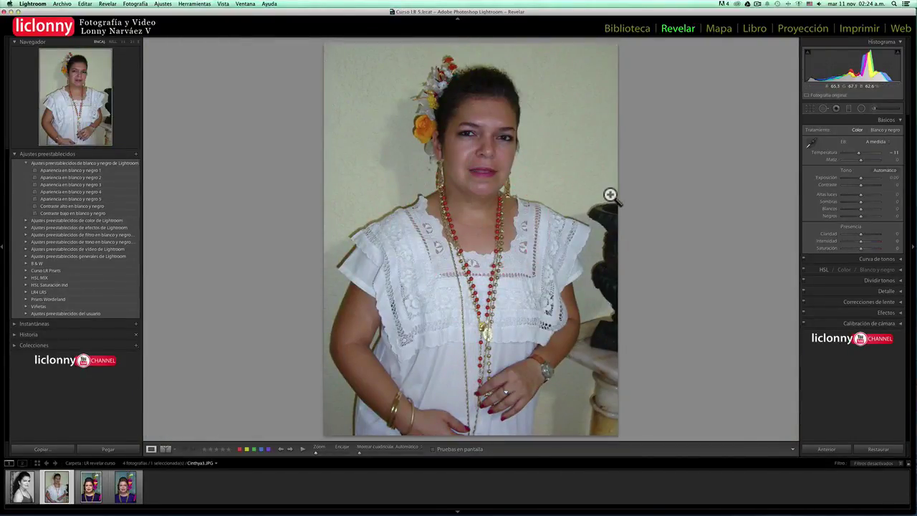
Set Exposure +0.40, raise Contrast, Highlights -24, Temp -14, Whites +7, then show Before/After.
left_click(861, 178)
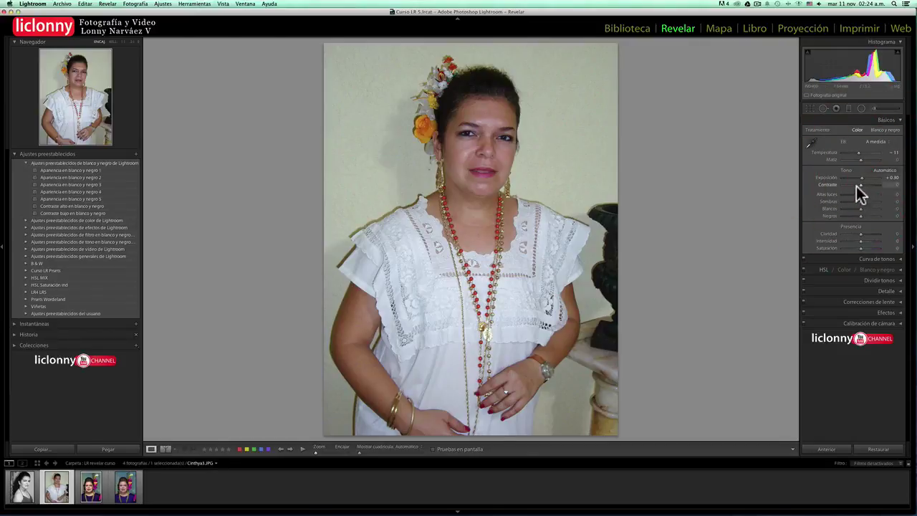
left_click(866, 184)
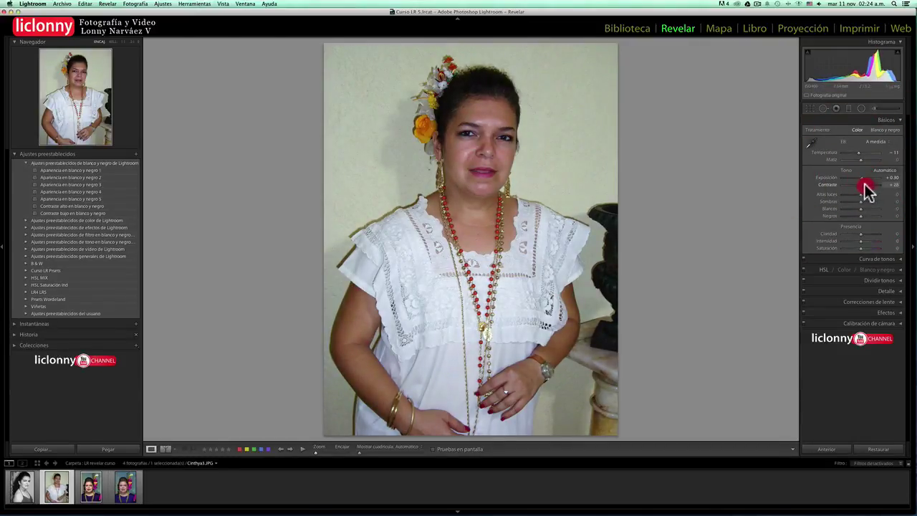
double_click(864, 179)
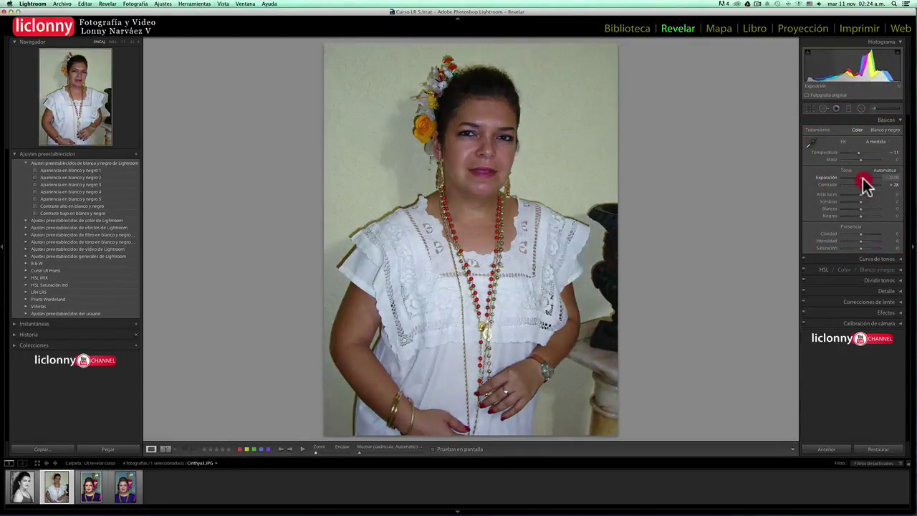
left_click(865, 178)
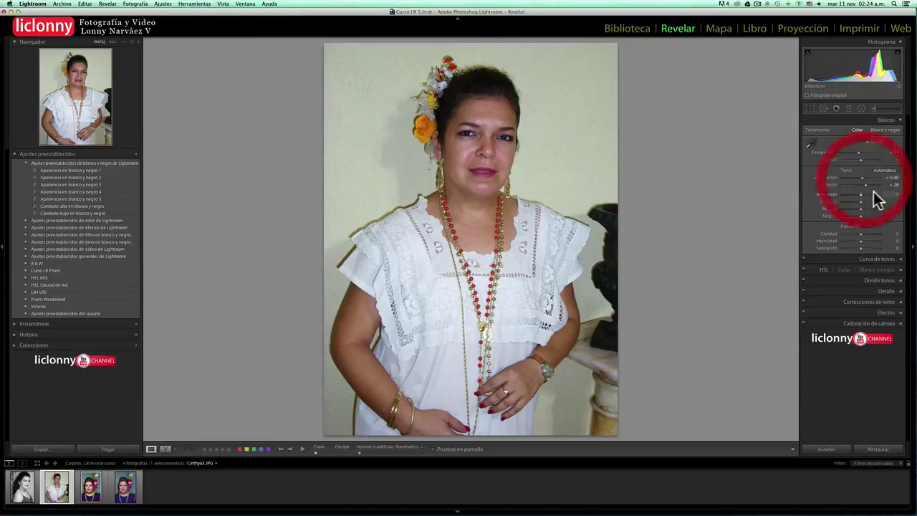
left_click(858, 194)
left_click_drag(859, 193, 865, 203)
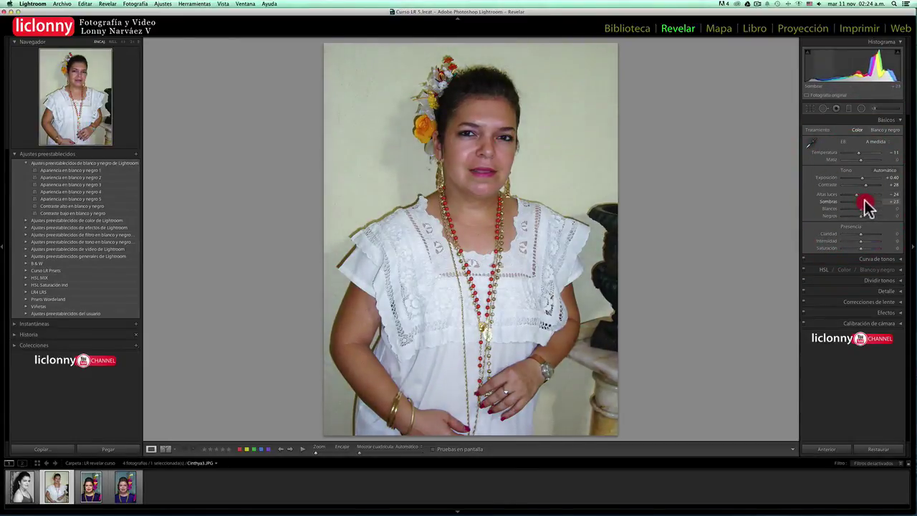
left_click_drag(858, 153, 857, 153)
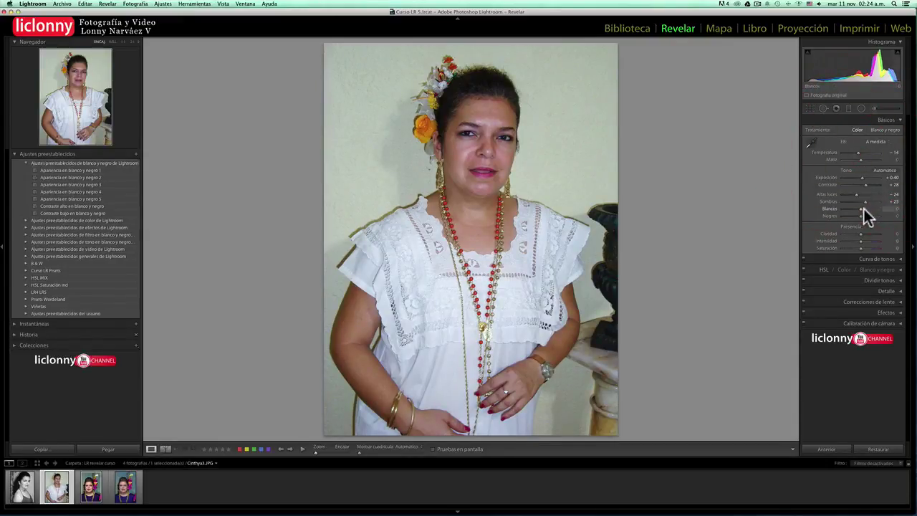
left_click_drag(865, 208, 864, 217)
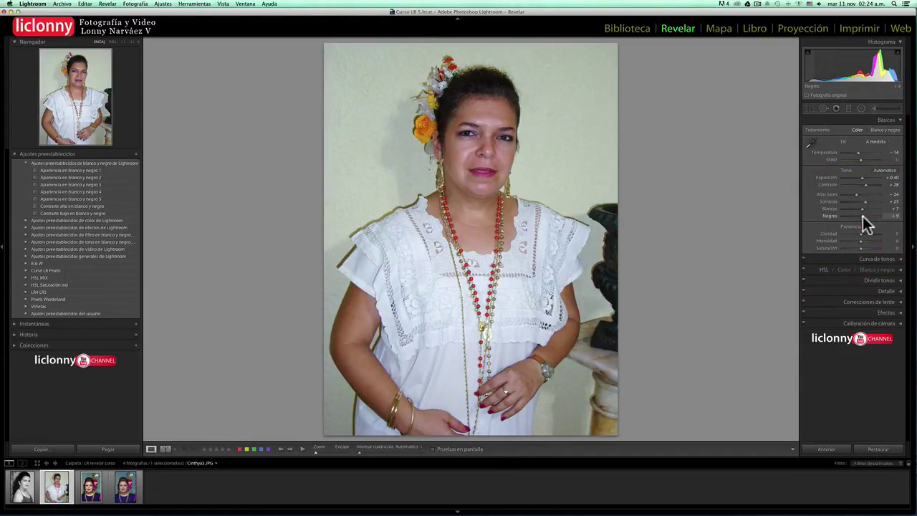
key("shift+y")
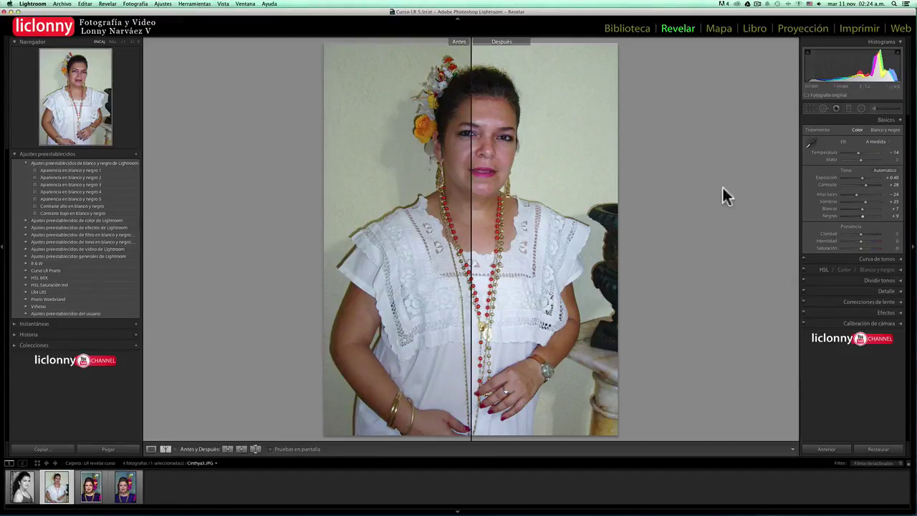
Pan a close-up over the blouse, necklaces and face, then return to a fitted single view.
left_click(474, 224)
left_click_drag(580, 222, 294, 257)
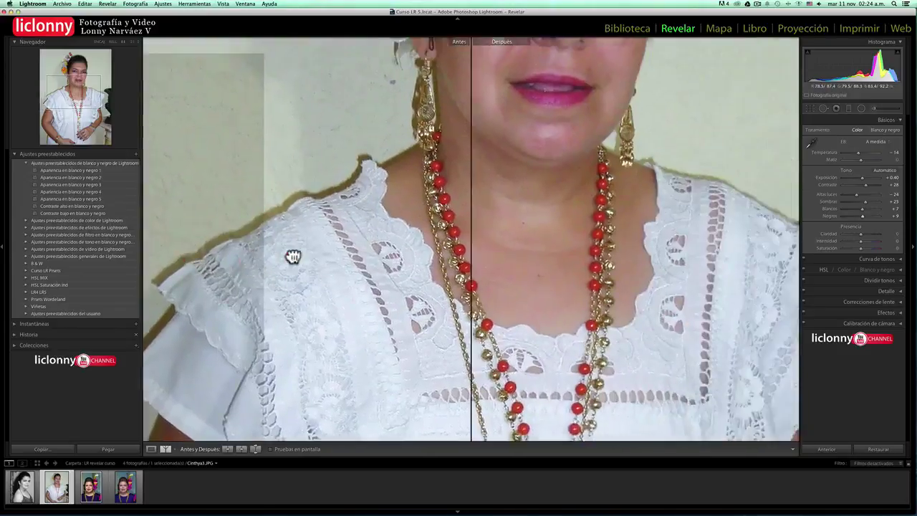
left_click_drag(393, 244, 358, 366)
left_click_drag(440, 309, 384, 331)
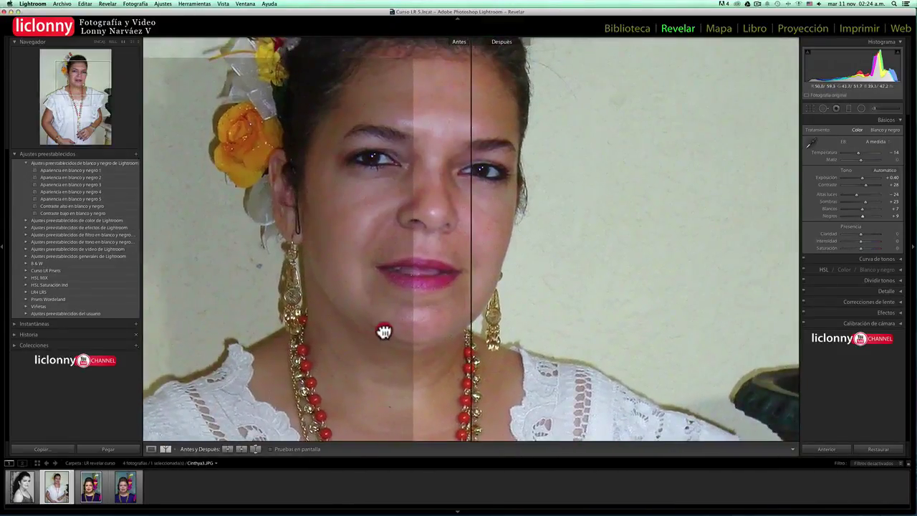
left_click_drag(492, 179, 544, 201)
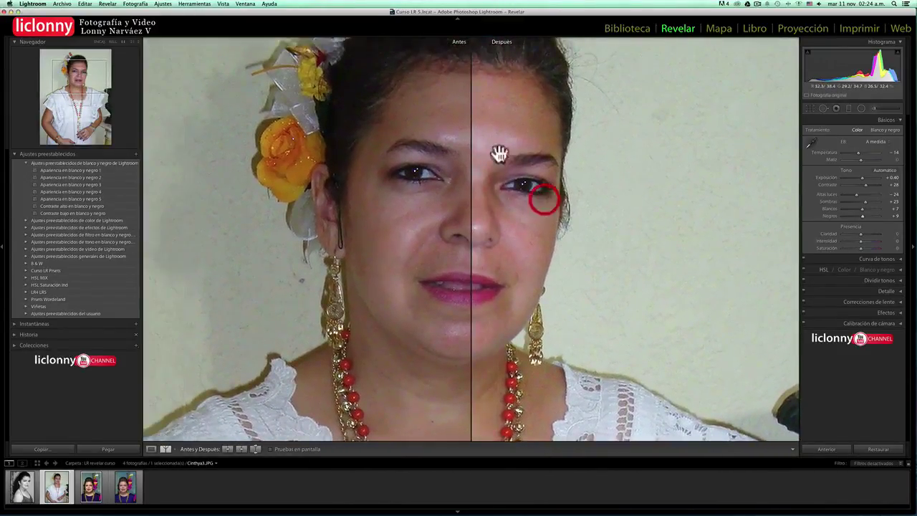
left_click_drag(539, 157, 528, 155)
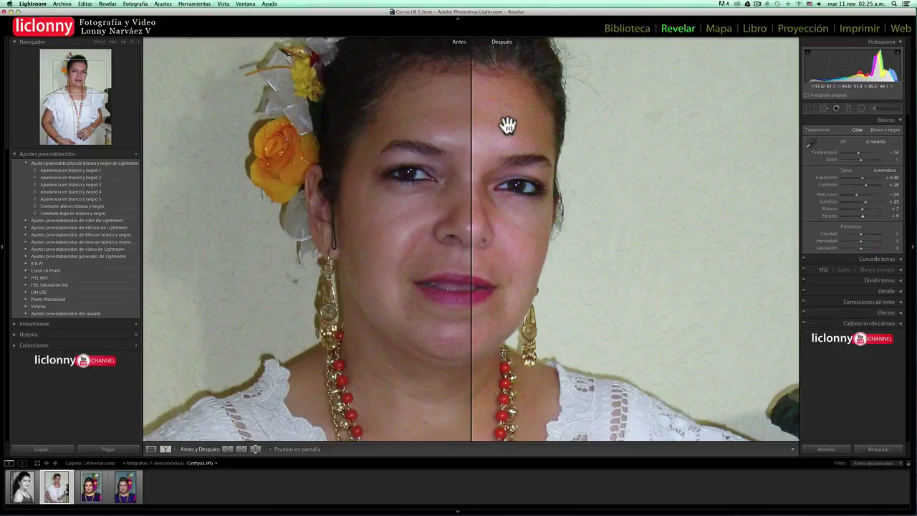
left_click(507, 126)
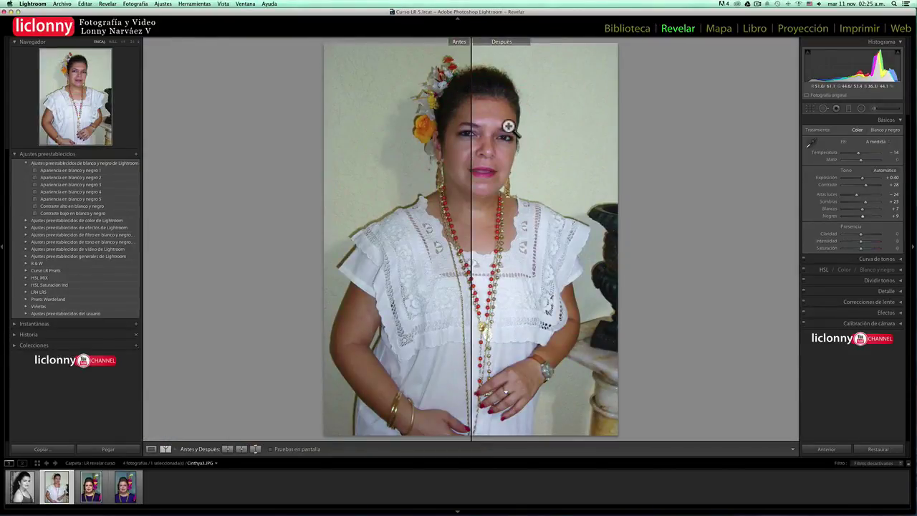
key("y")
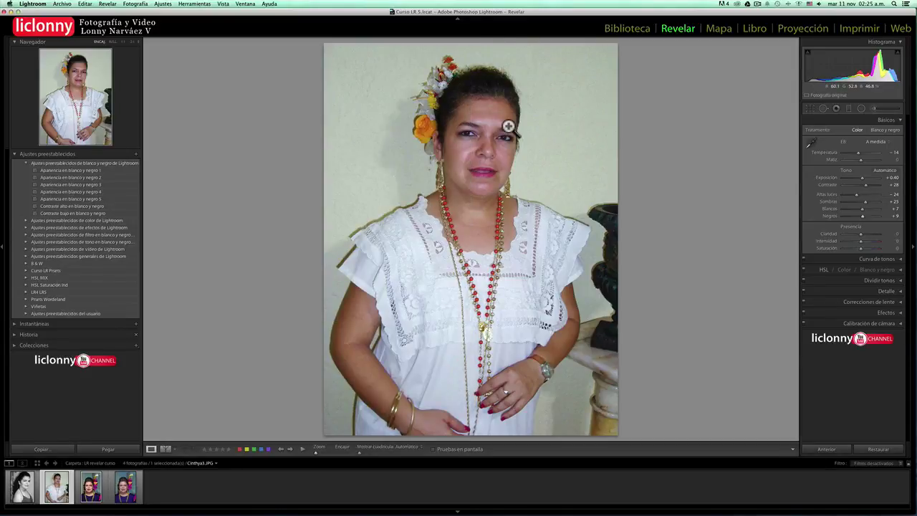